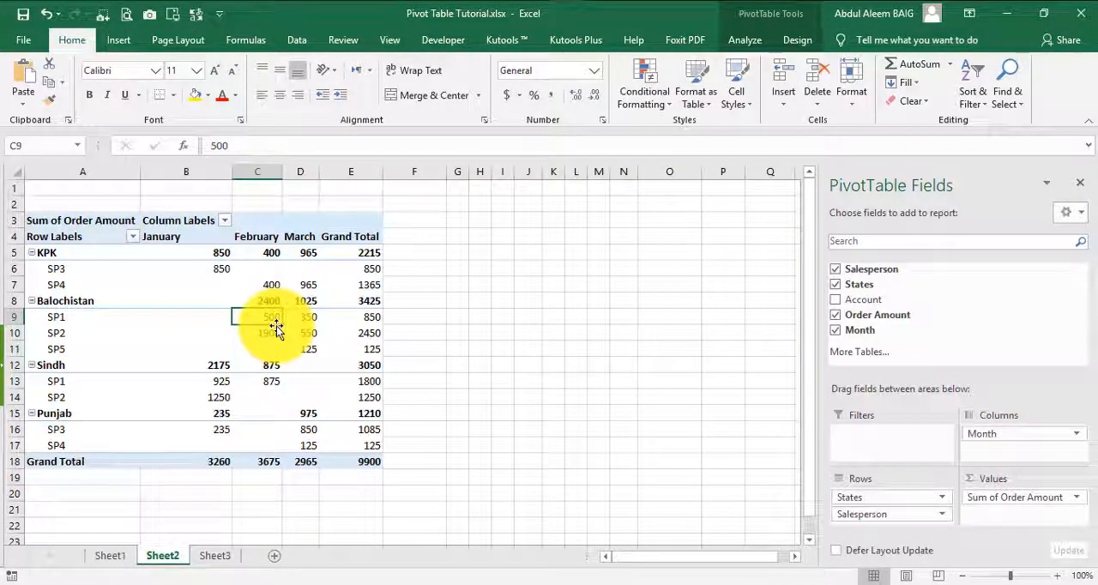
Step: Move the Salesperson field of the pivot table from the row labels to the report filter
click(110, 276)
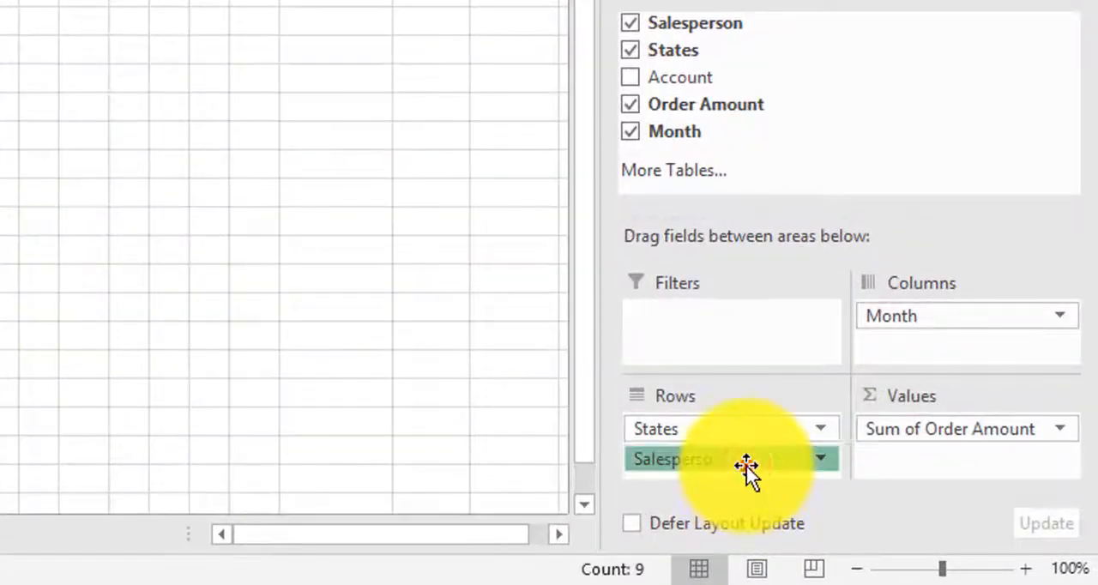
click(751, 467)
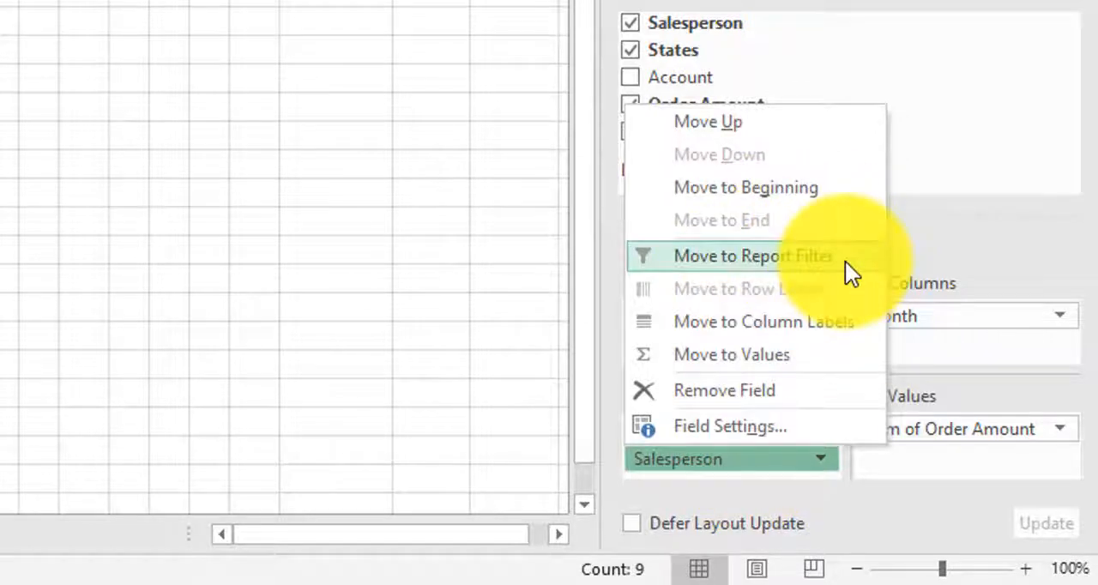
click(952, 226)
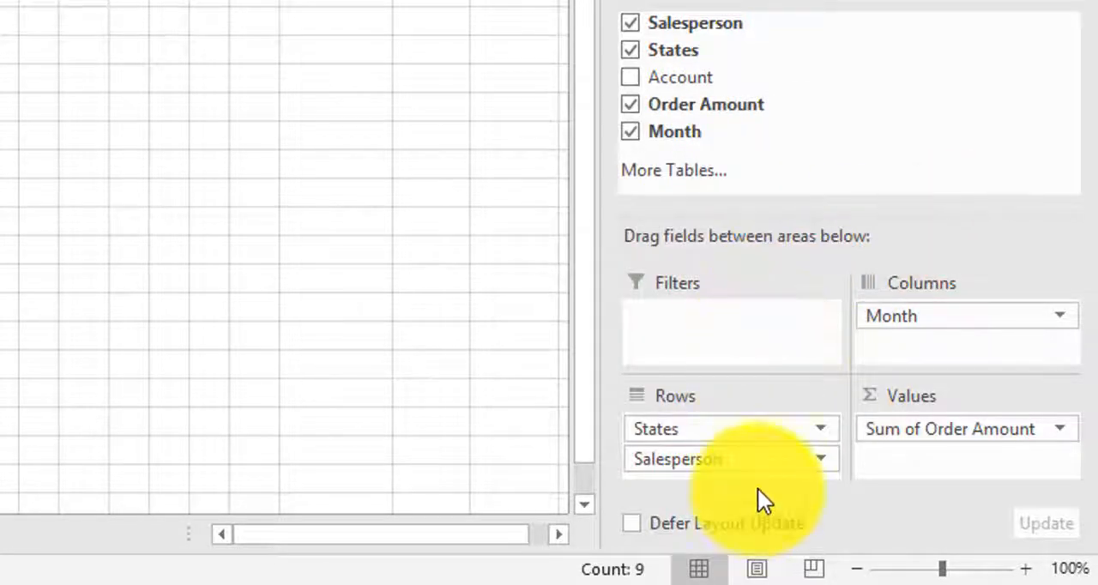
click(758, 463)
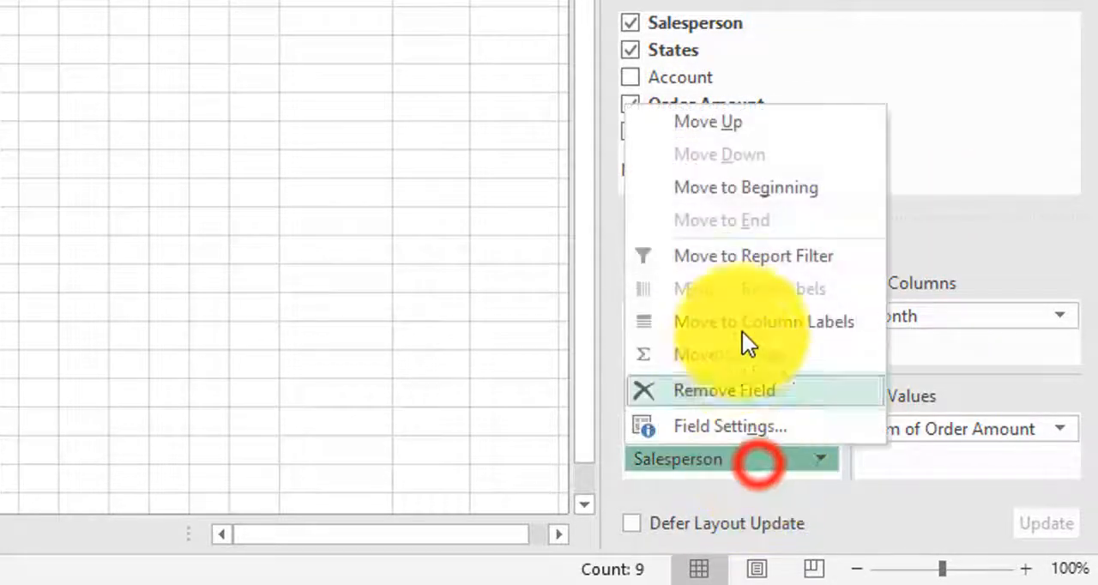
click(793, 264)
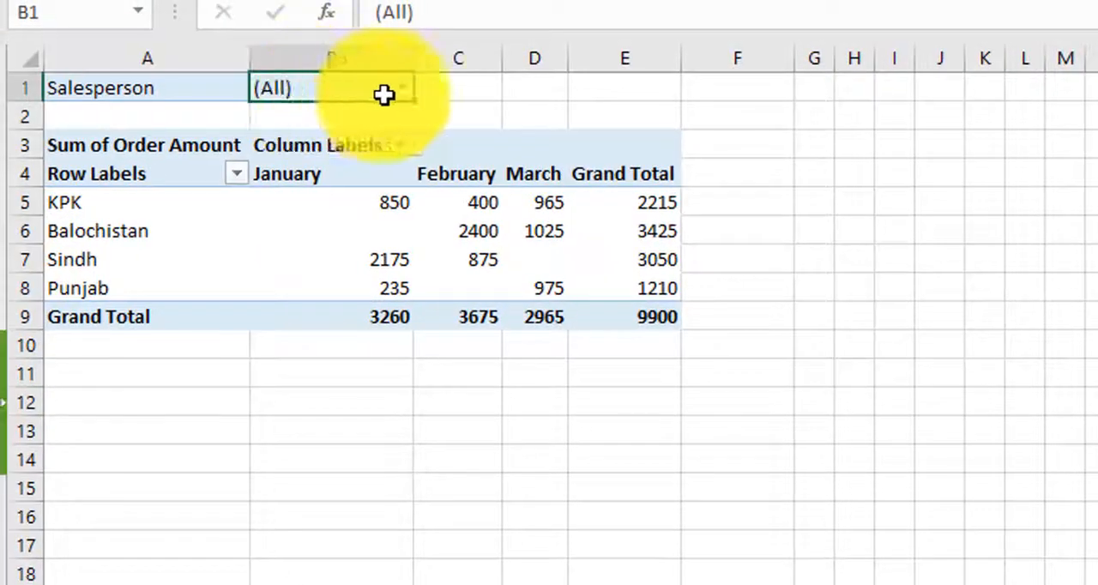
click(410, 89)
click(402, 89)
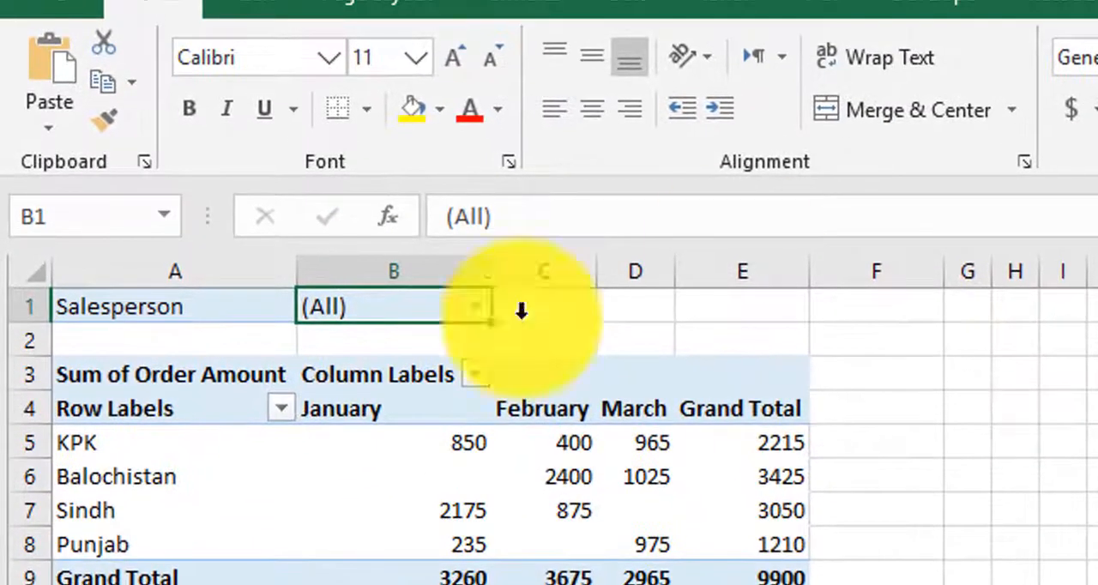
Step: Generate separate report filter pages for every Salesperson from the pivot table
click(1094, 2)
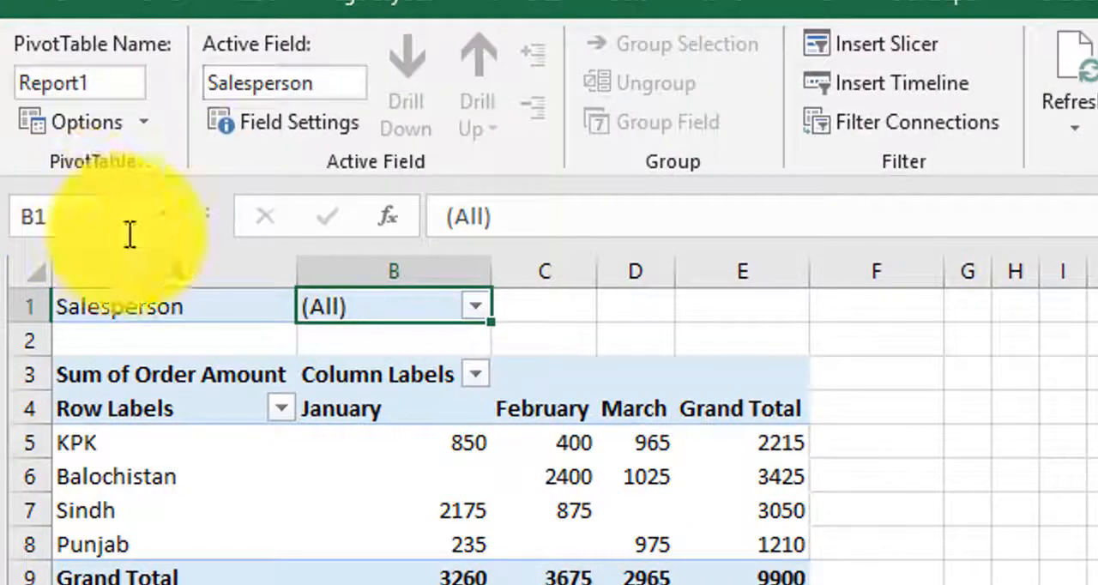
click(148, 128)
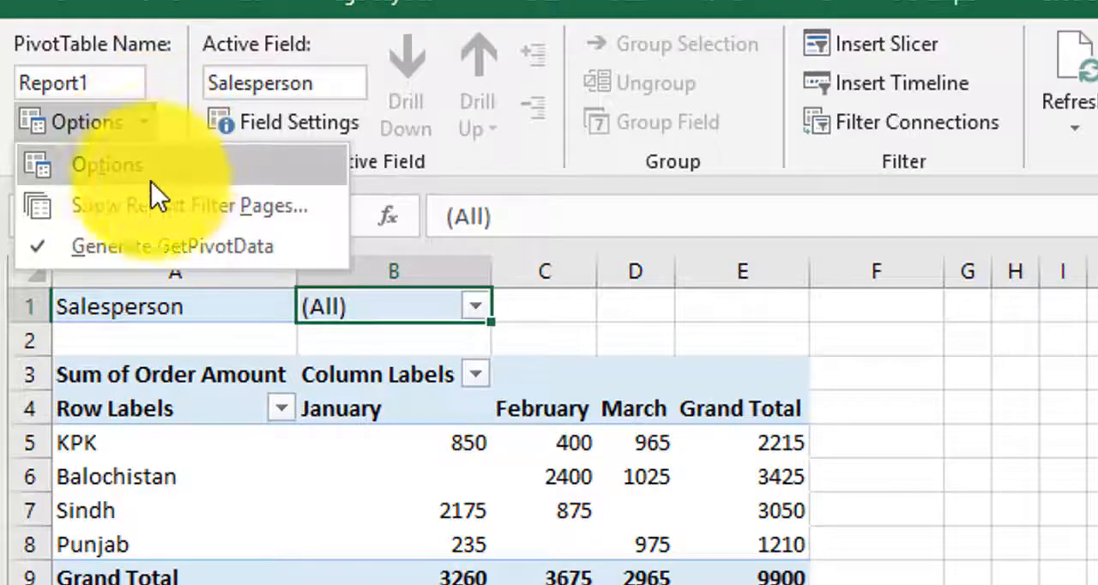
click(289, 209)
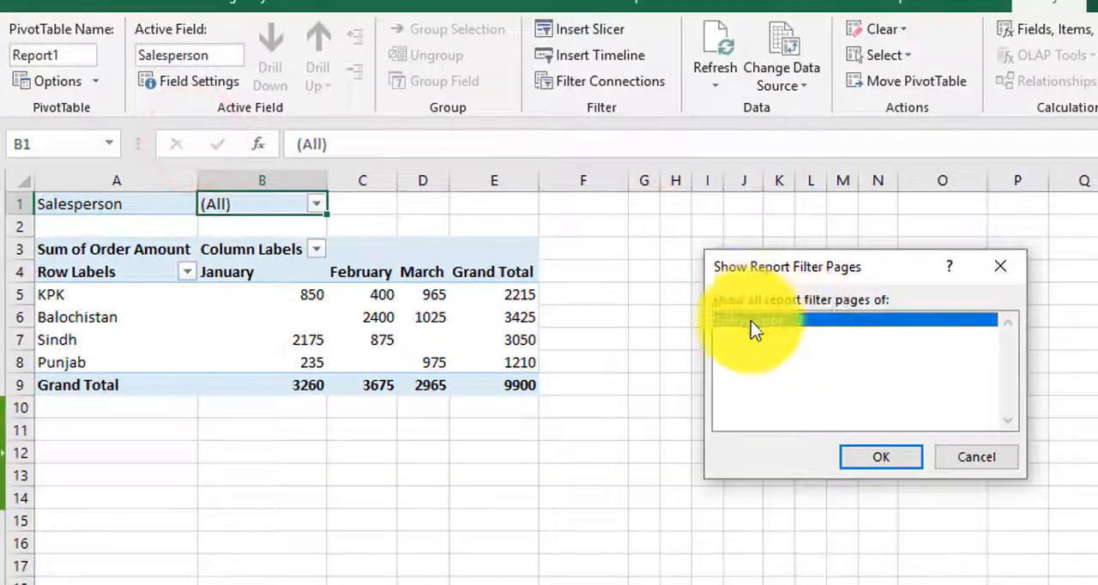
click(777, 323)
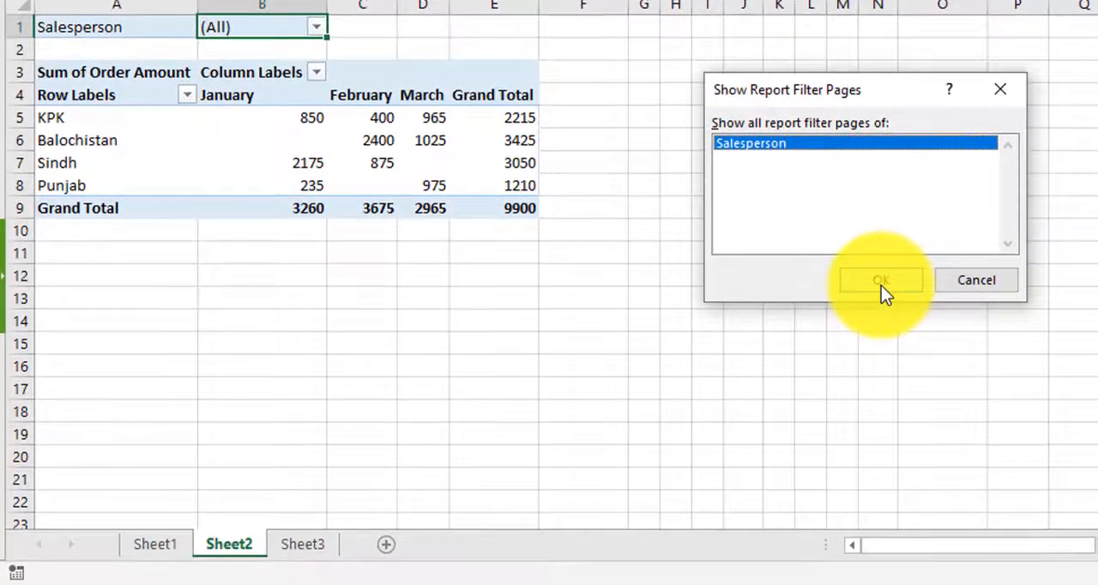
click(882, 388)
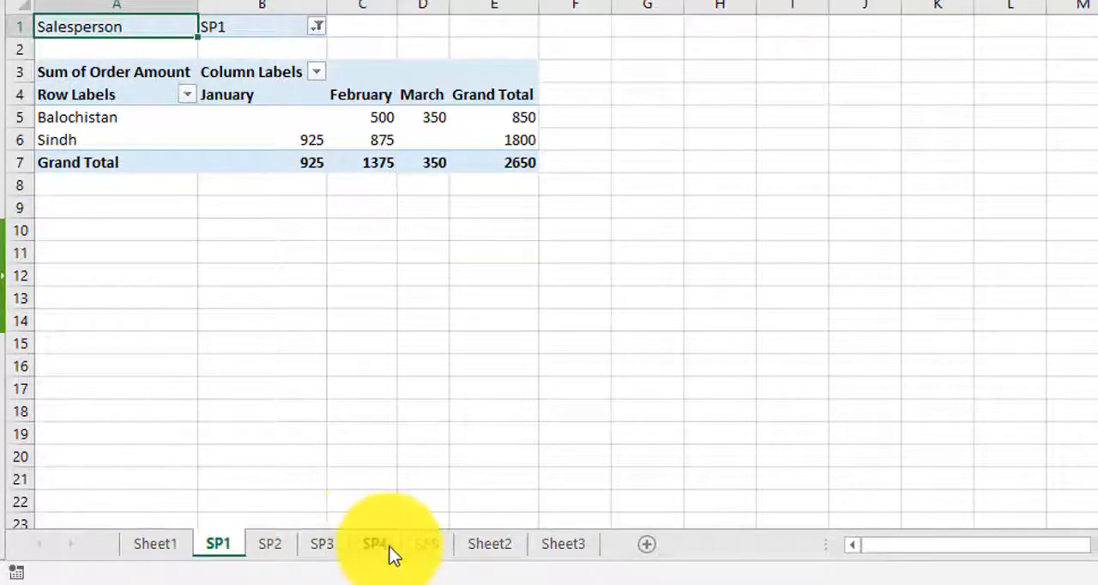
Step: Review the filtered pivot table on each of the sheets SP1, SP2, SP3, SP4 and SP5
click(220, 543)
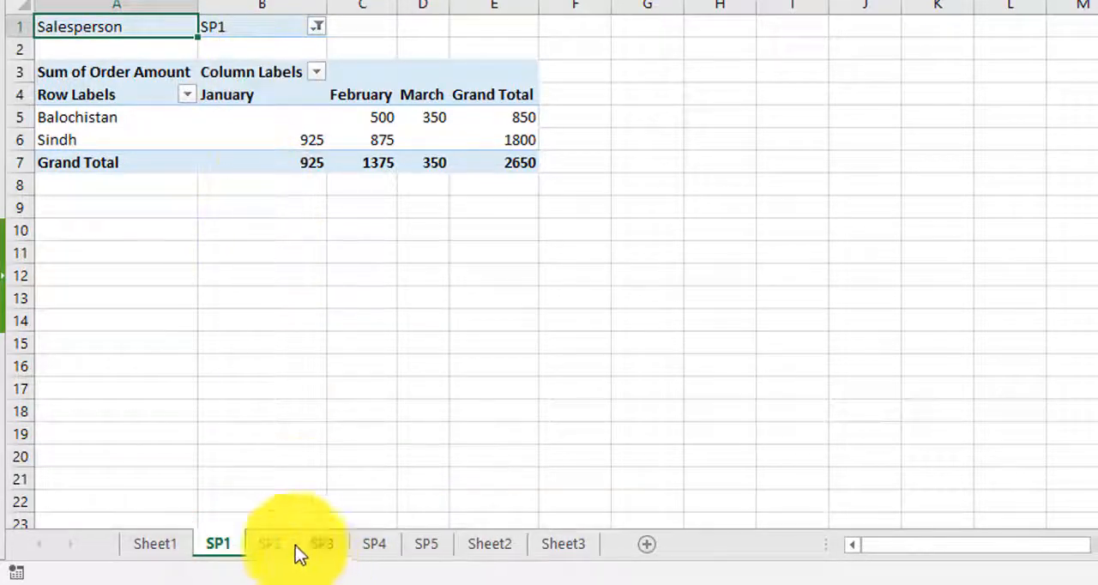
click(273, 546)
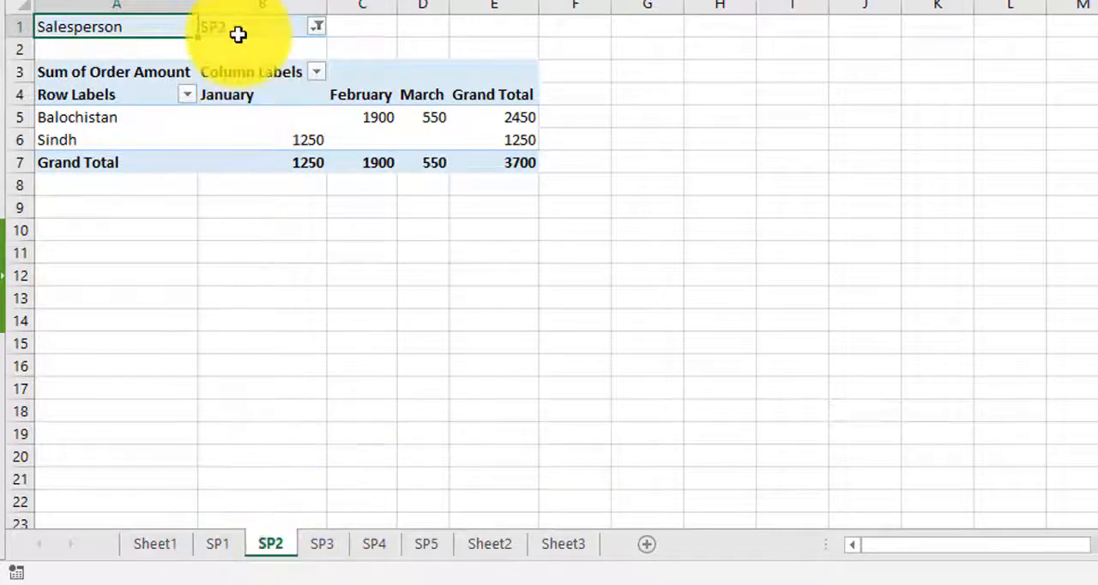
click(324, 545)
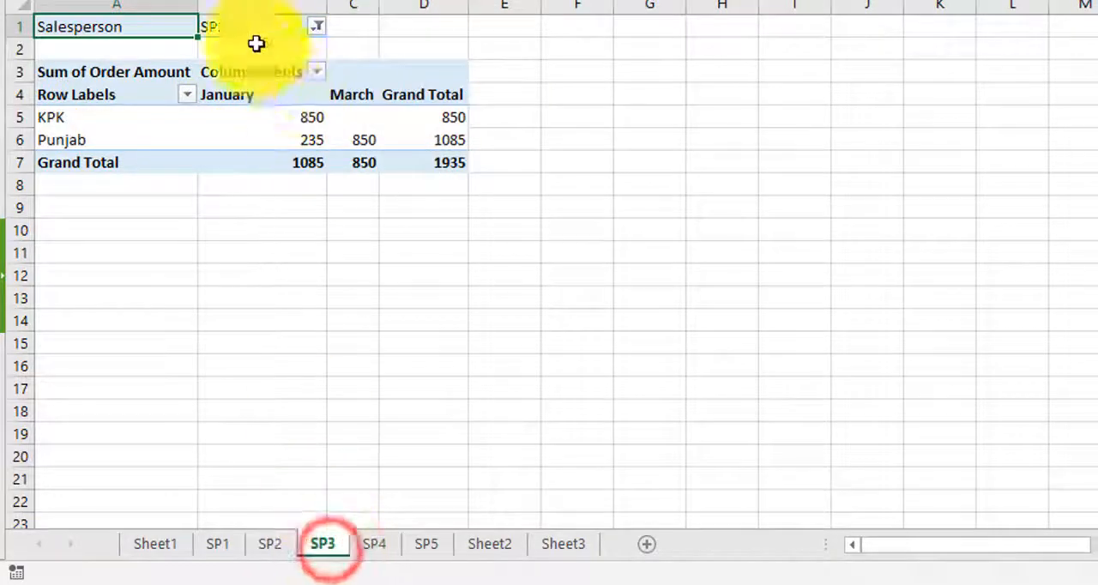
click(375, 548)
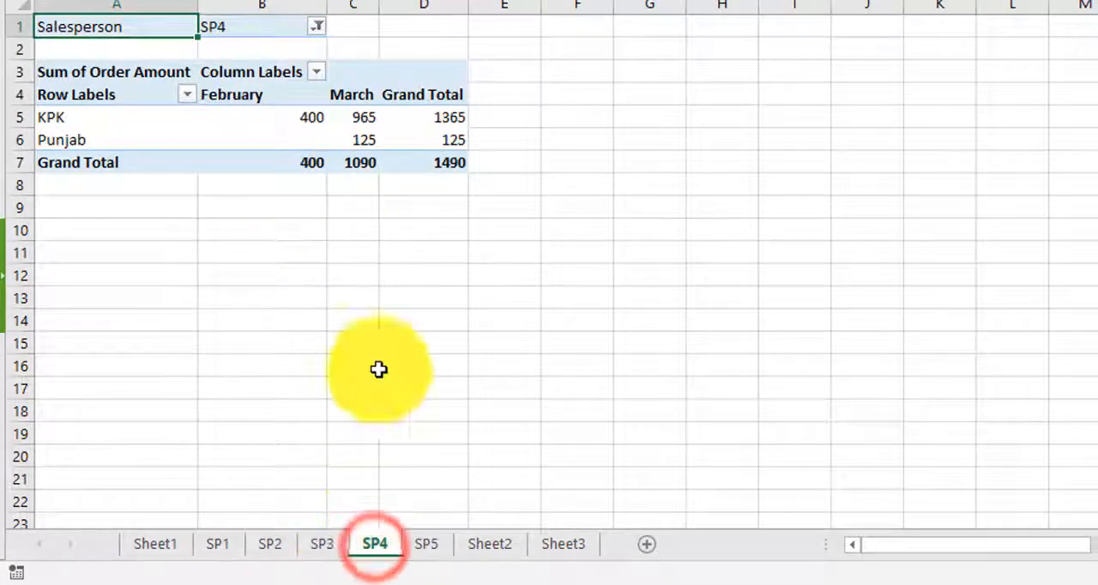
click(422, 543)
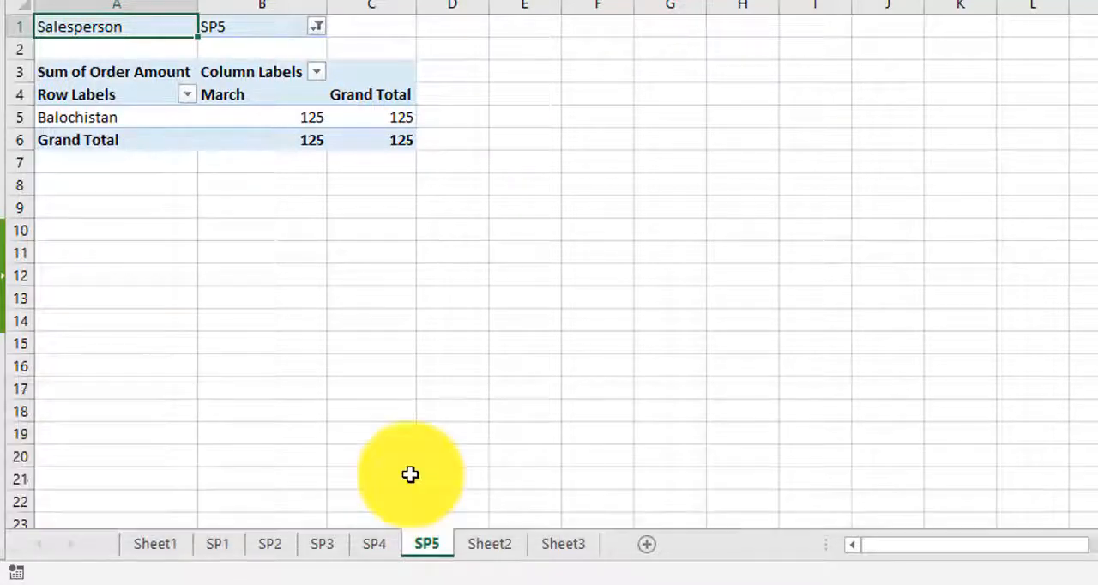
click(225, 120)
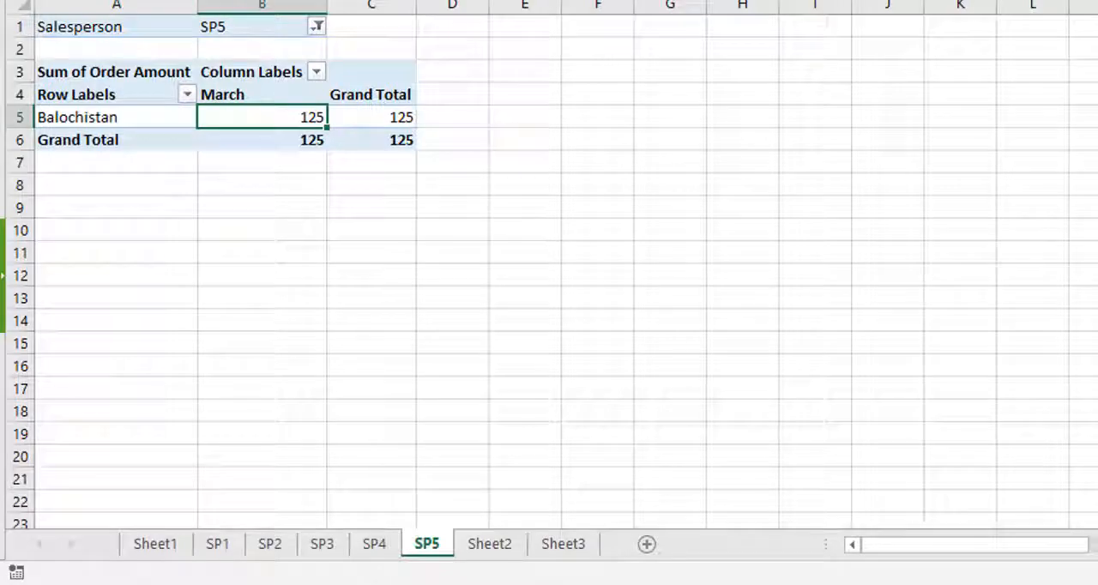
drag(845, 372, 814, 488)
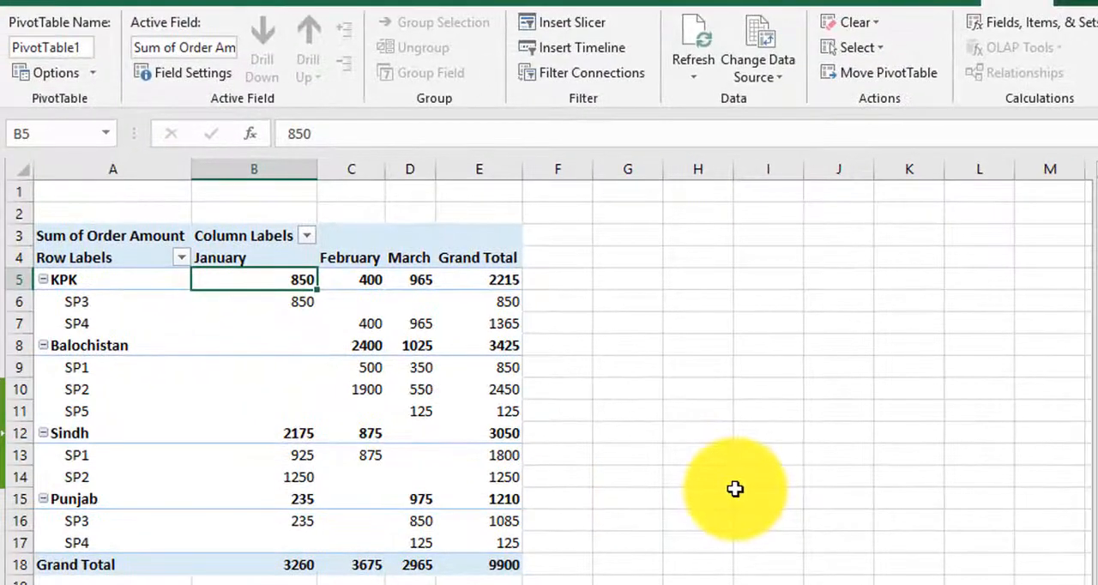
Step: Insert slicers for the Salesperson, States and Month fields of the pivot table with states and salespersons in its rows
click(372, 323)
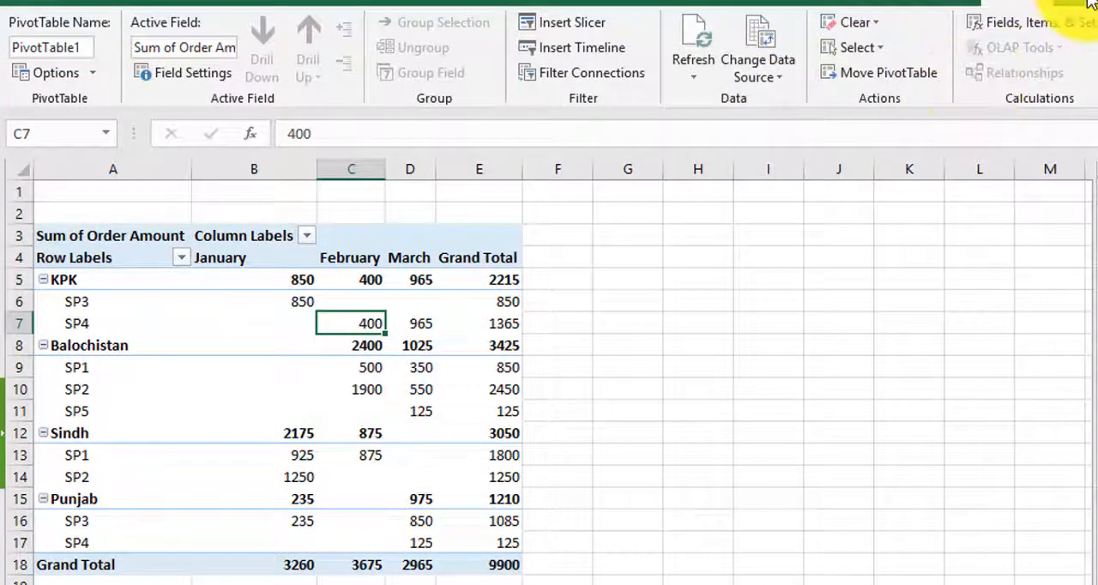
click(593, 23)
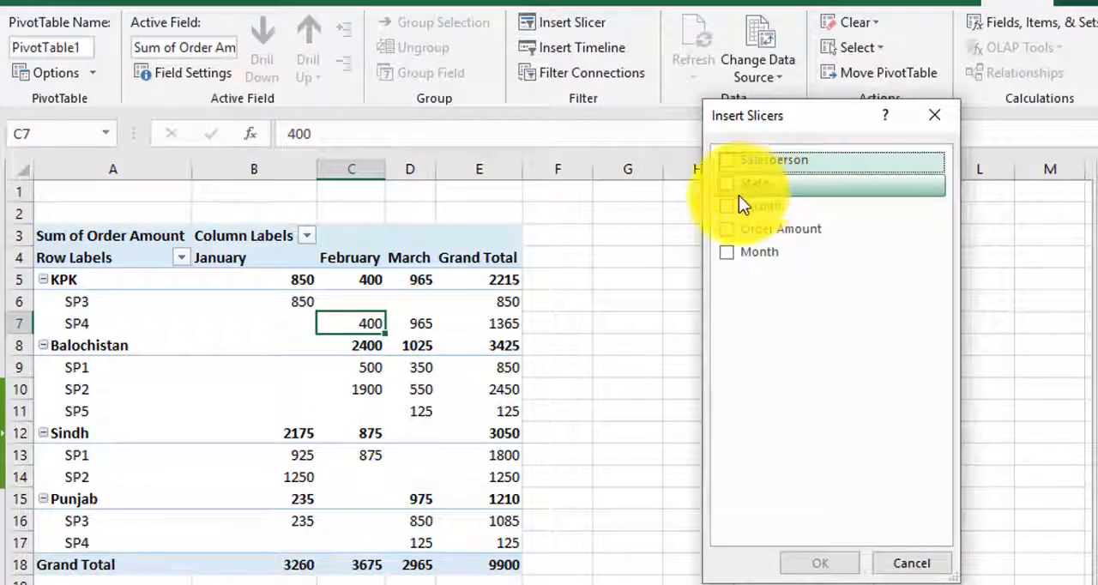
click(725, 160)
click(730, 184)
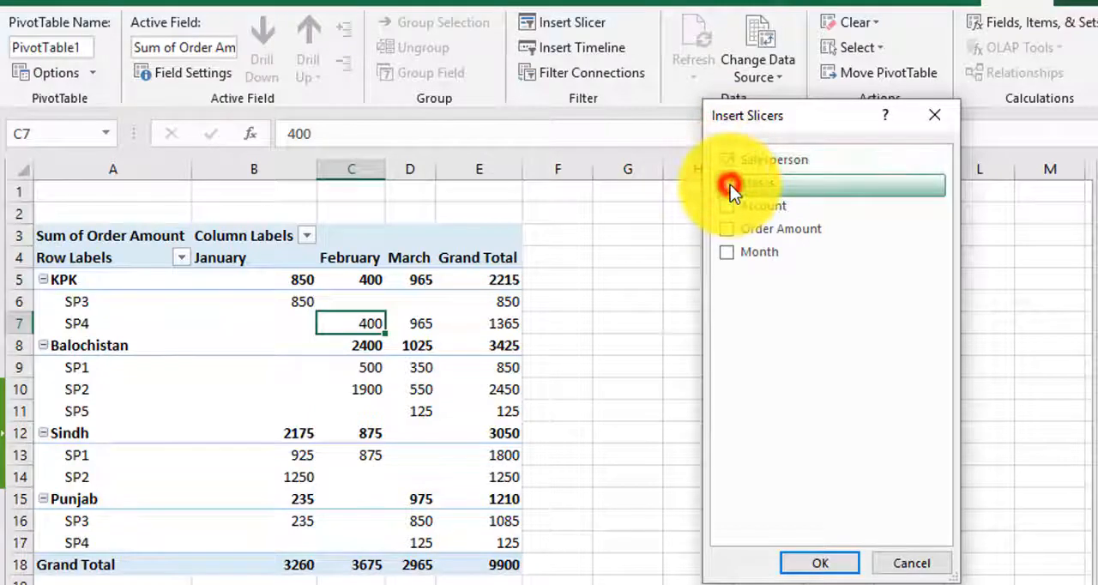
click(726, 253)
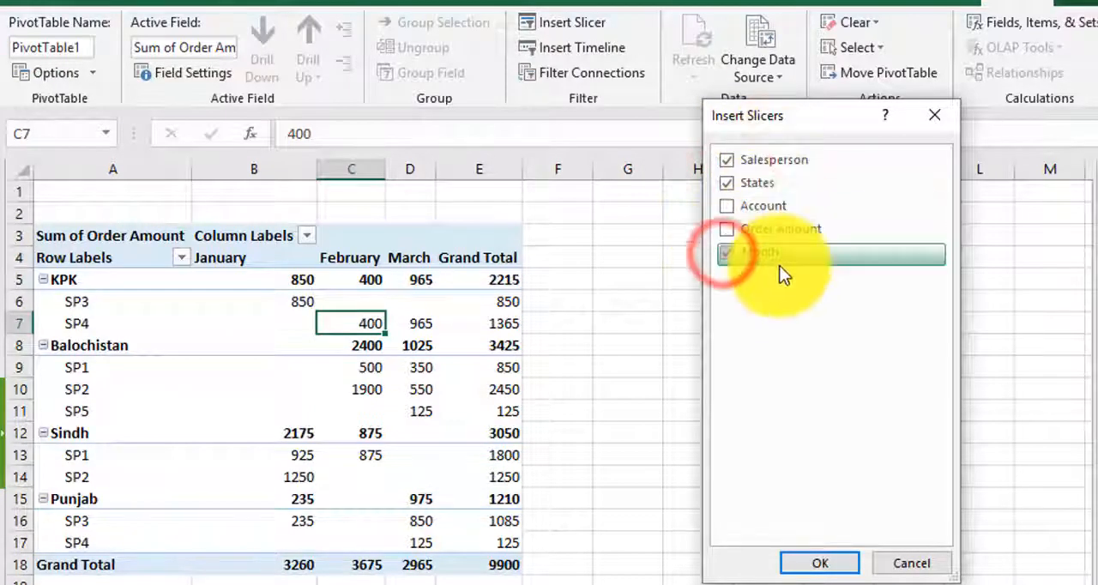
click(836, 565)
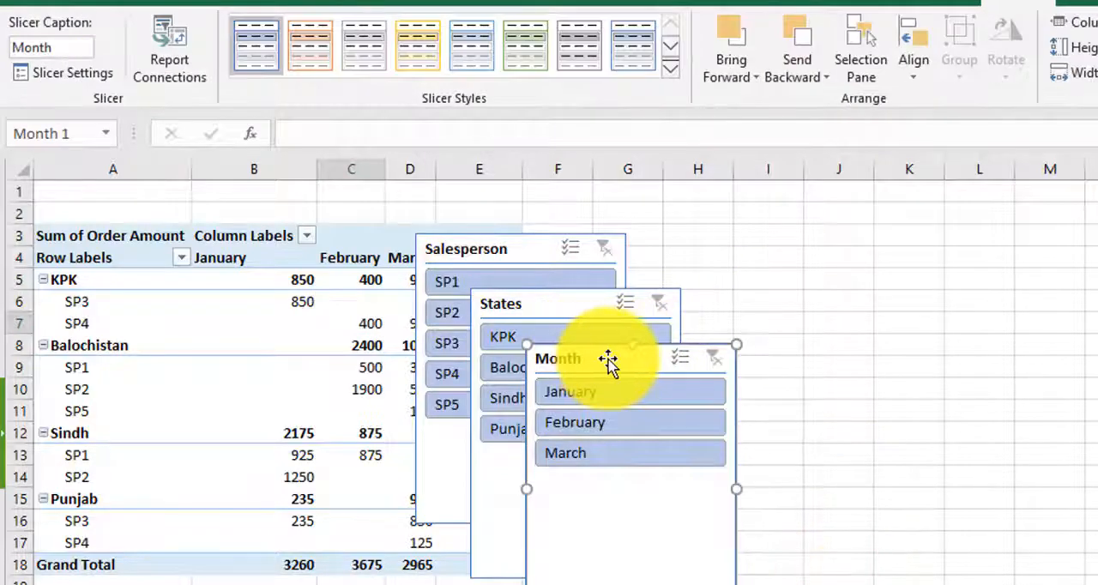
Step: Spread the overlapping Month, States and Salesperson slicers apart in a row so each one is accessible
drag(607, 360, 984, 263)
drag(537, 307, 735, 257)
drag(534, 258, 569, 255)
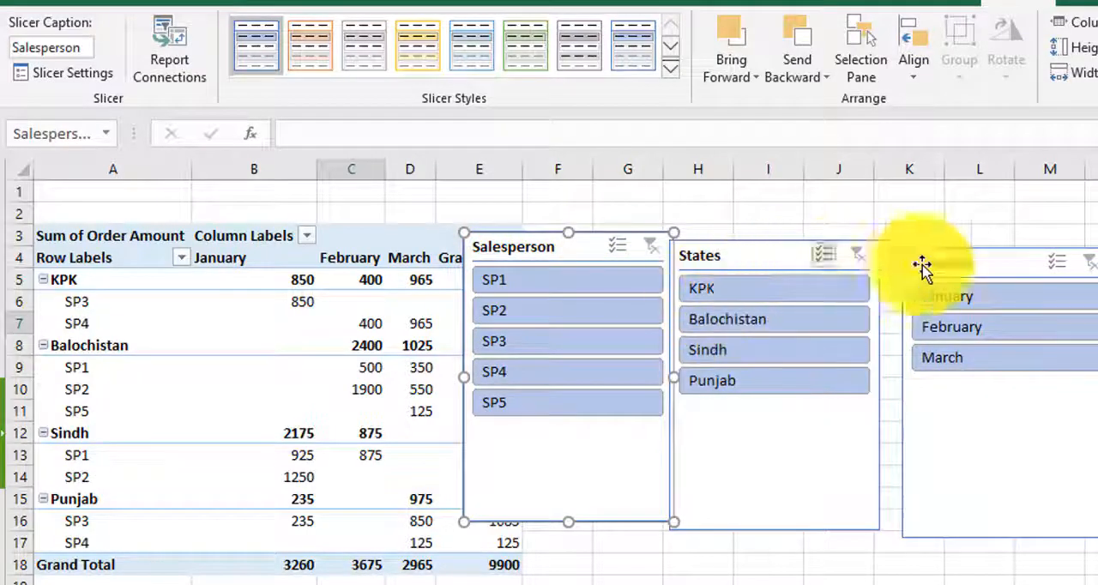
drag(980, 269, 1097, 257)
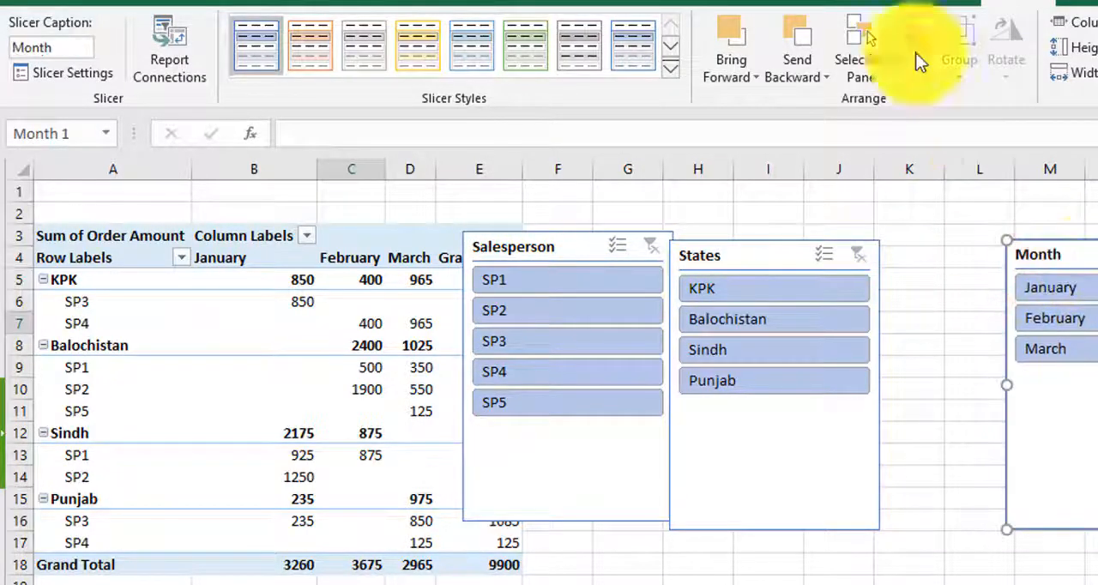
Step: Apply dark slicer styles: blue to the Month slicer, orange to Salesperson and green to States
click(669, 68)
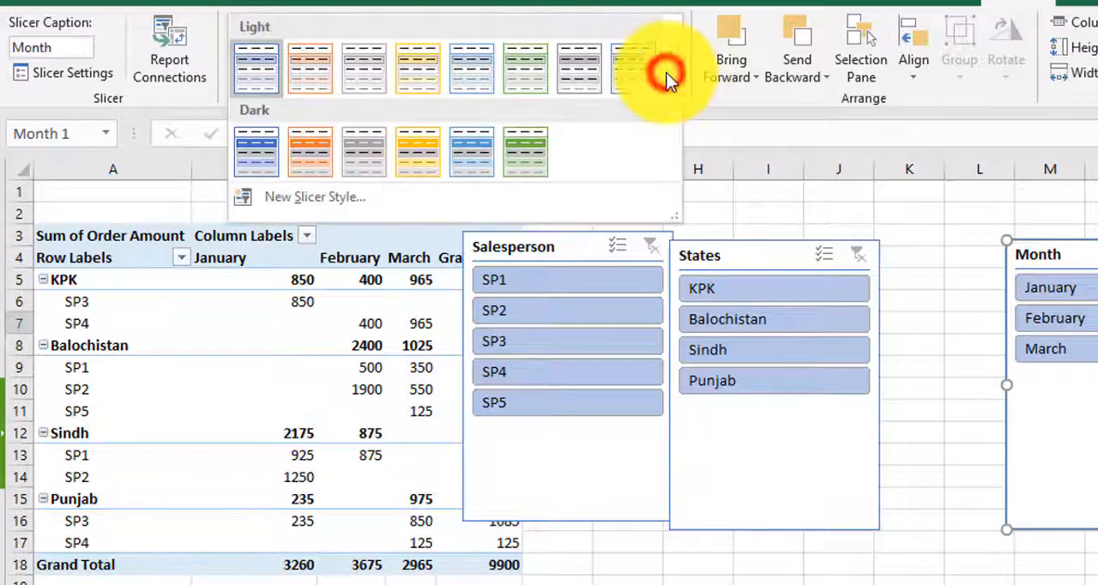
click(253, 146)
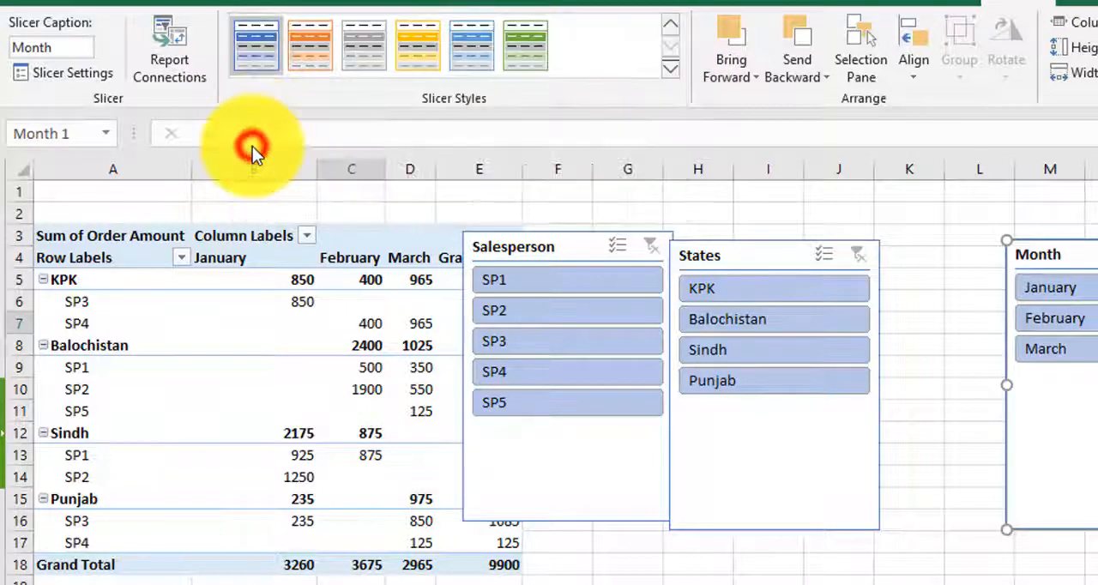
click(598, 434)
click(305, 43)
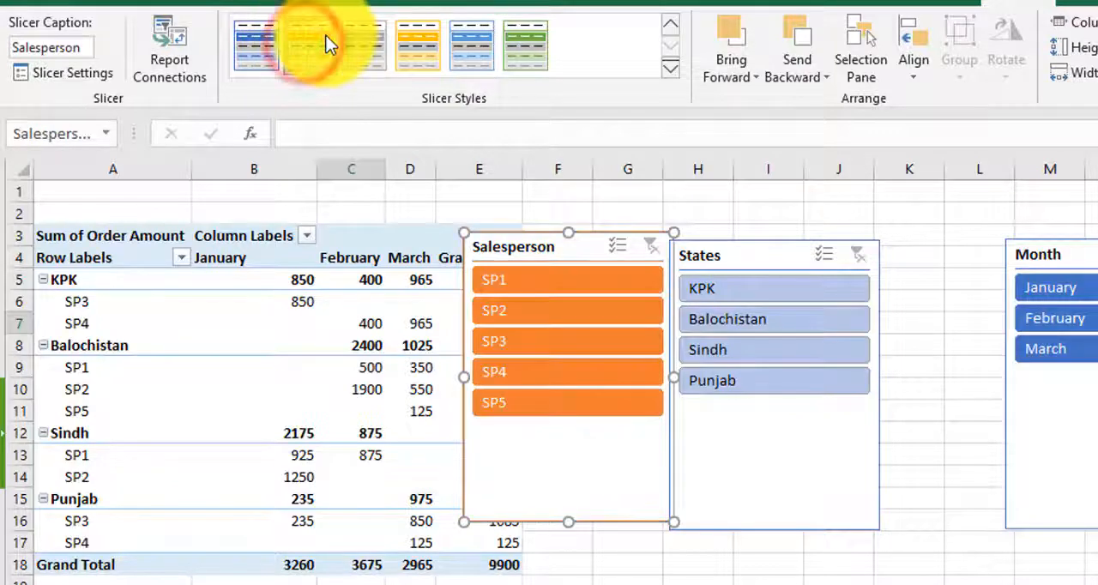
click(748, 439)
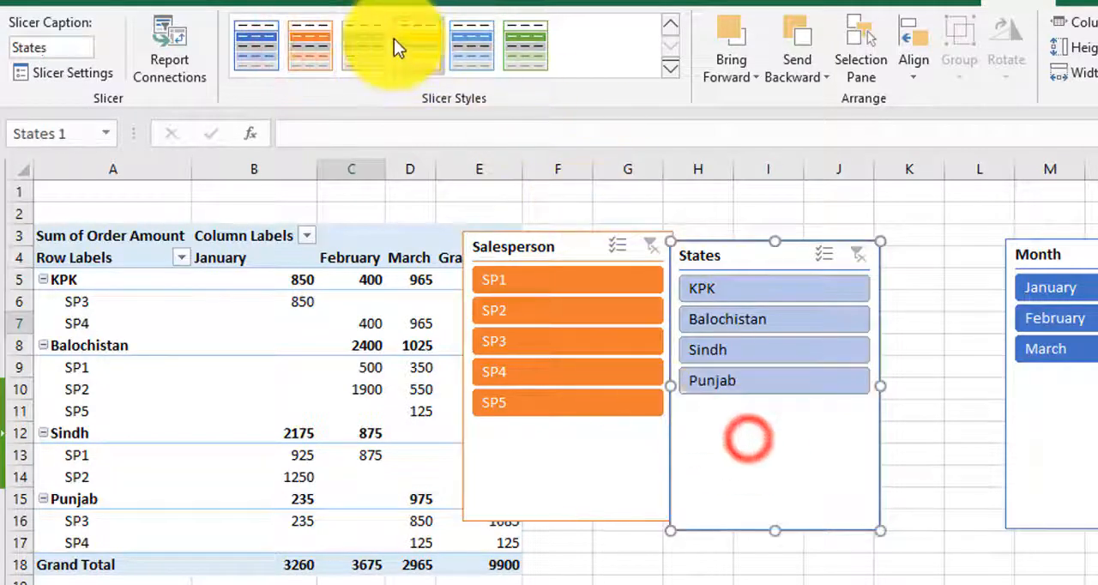
click(517, 41)
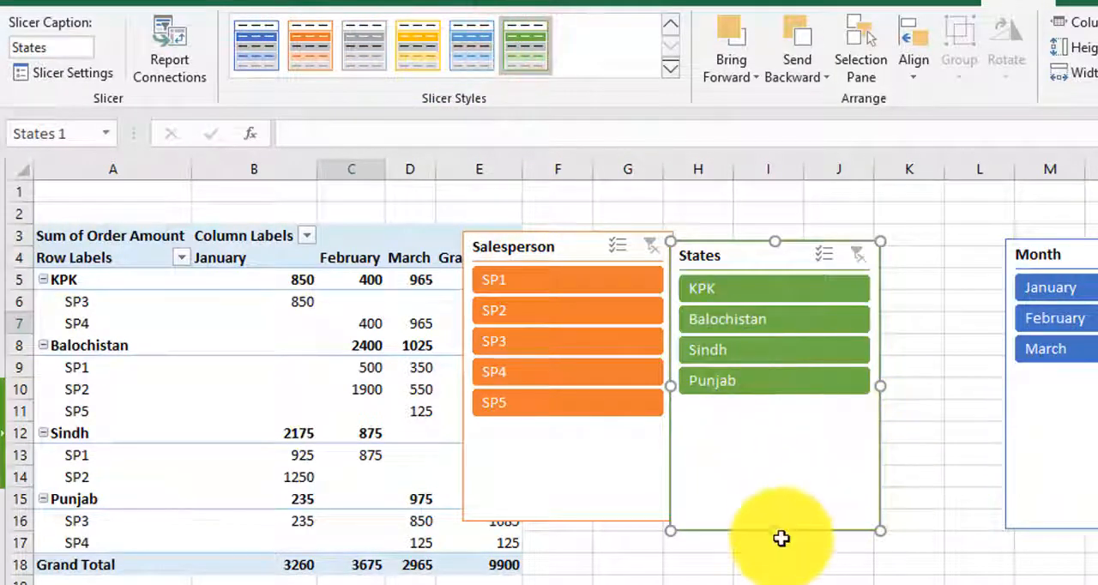
Step: Arrange the States slicer's buttons in 2 columns, shorten it to fit them and move it lower, over columns I to K
drag(772, 532, 774, 416)
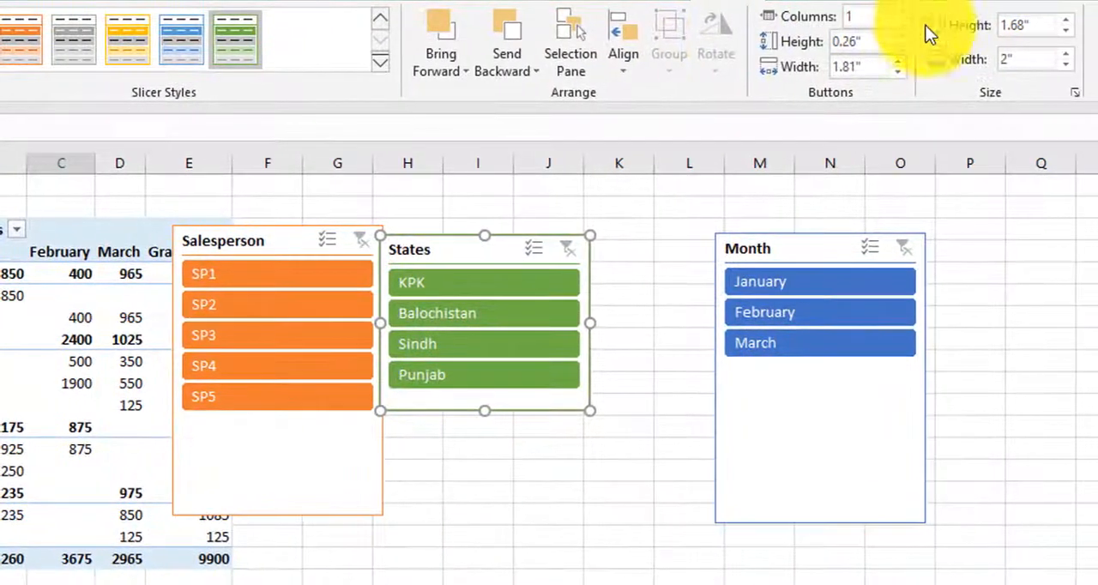
click(899, 10)
drag(502, 245, 592, 407)
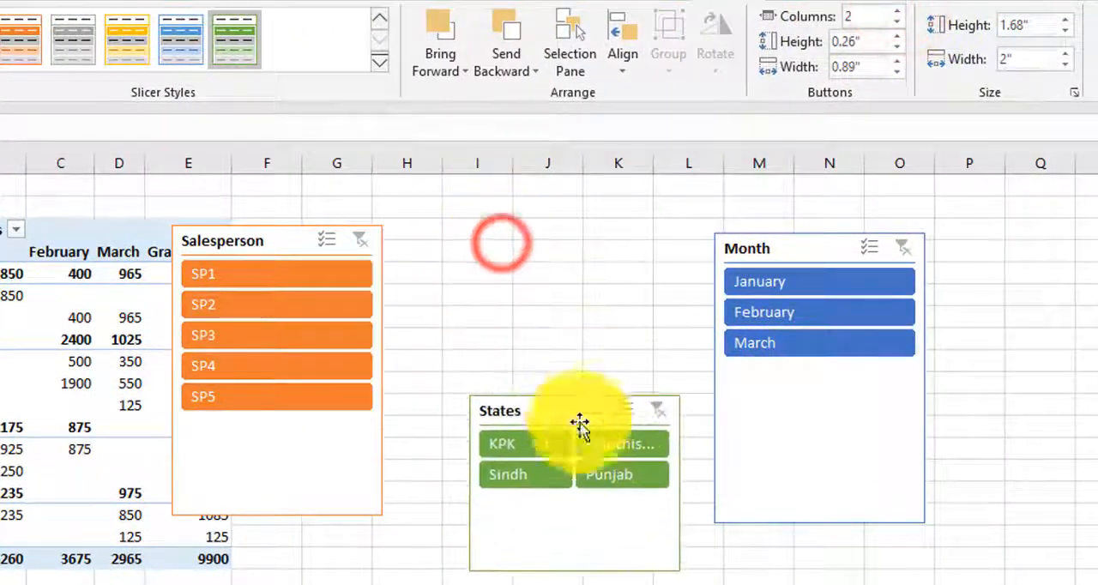
drag(574, 570, 586, 503)
Step: Shorten the Month slicer to fit its three buttons and place it directly above the States slicer
click(826, 520)
drag(821, 524, 830, 368)
drag(829, 243, 583, 271)
Step: Move the Salesperson slicer beside the Month and States slicers and size it to their combined height, about 2.3"
click(260, 457)
drag(277, 515, 277, 430)
drag(291, 240, 804, 270)
drag(791, 463, 789, 497)
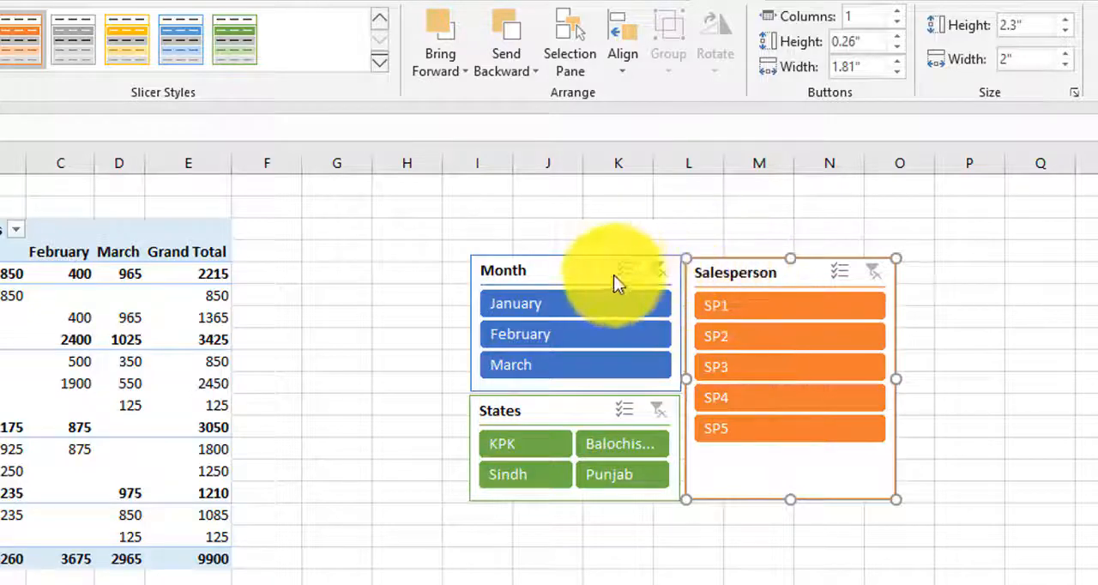
Step: Select the Salesperson, Month and States slicers together and group them
ctrl+click(588, 268)
ctrl+click(586, 408)
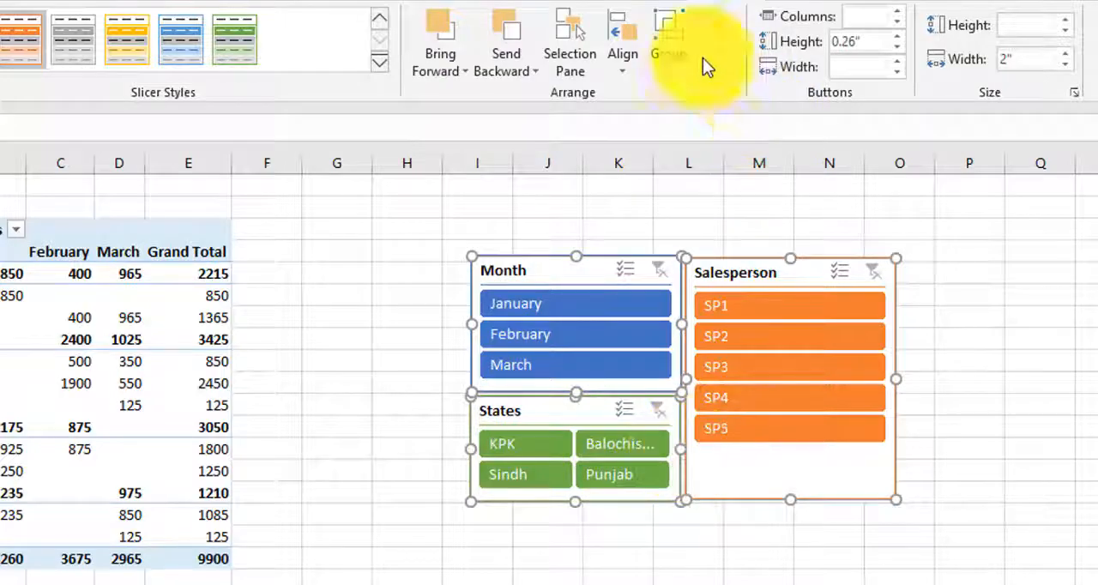
click(679, 72)
click(704, 100)
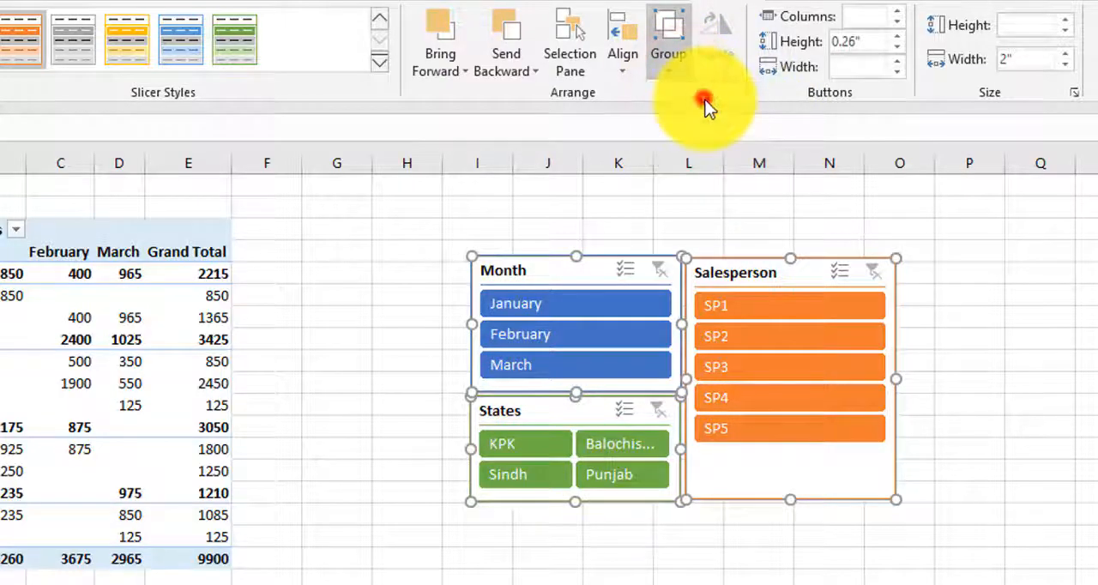
Step: Move the grouped slicers closer to the pivot table, over columns F to L beside the Grand Total column
click(994, 421)
click(845, 496)
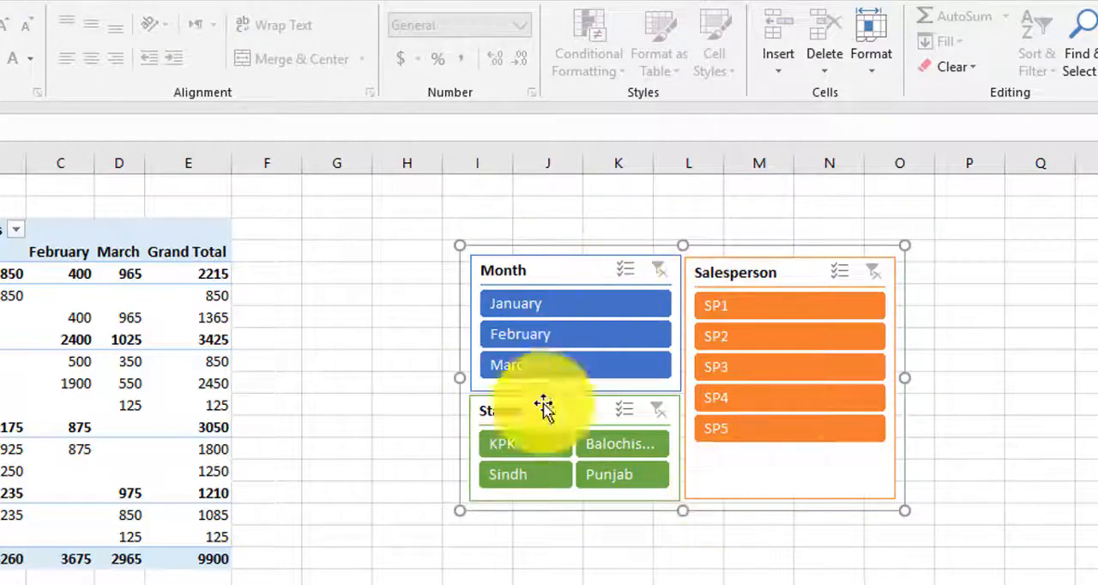
click(869, 542)
click(850, 477)
drag(799, 511, 591, 526)
drag(881, 456, 884, 446)
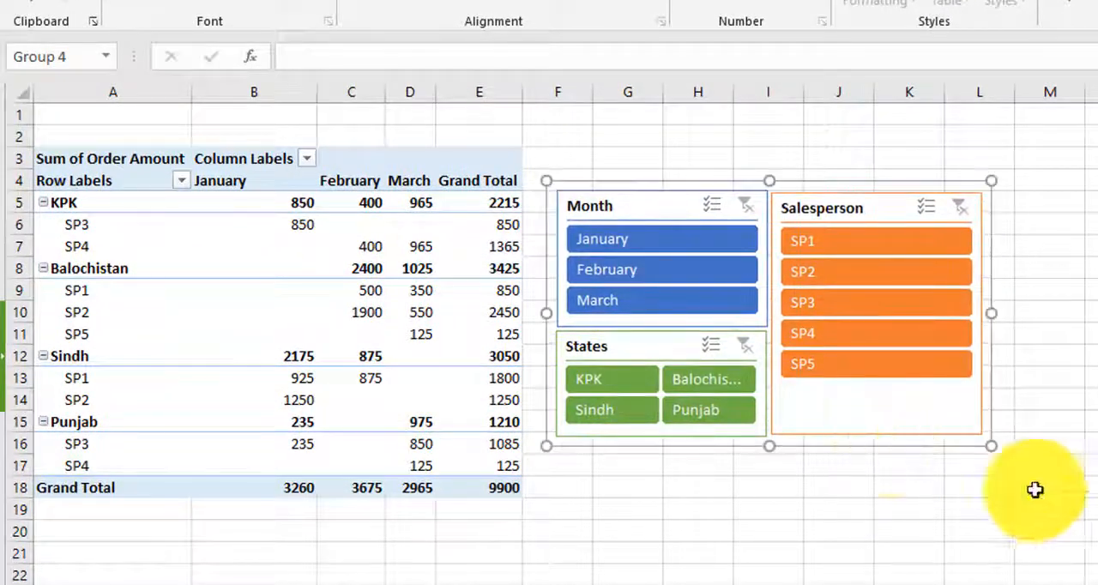
Step: Filter the pivot table to January with the Month slicer and turn on multi-select in the Month, States and Salesperson slicers
click(670, 240)
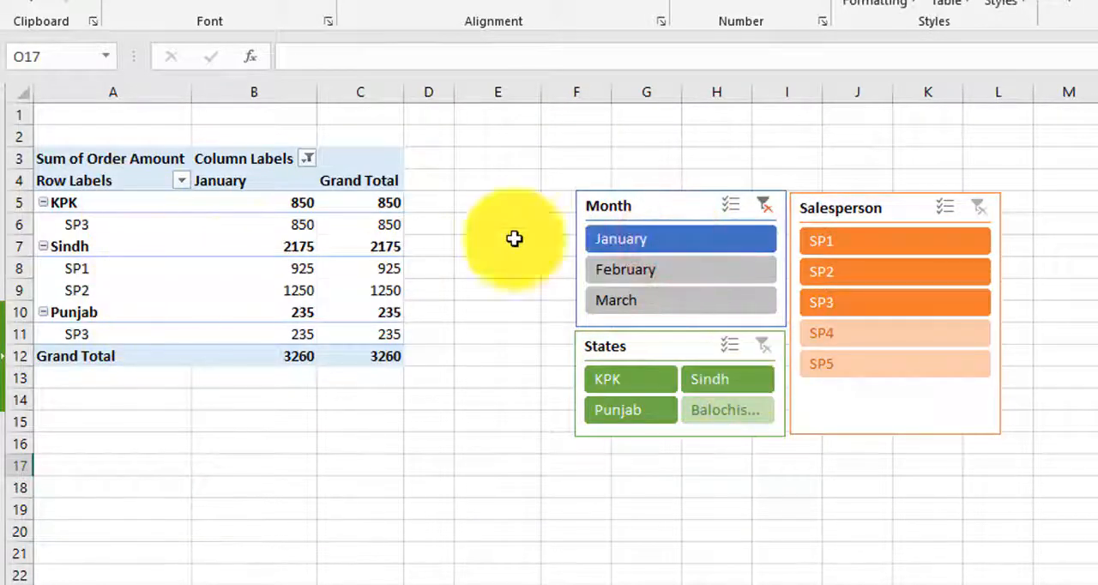
click(731, 208)
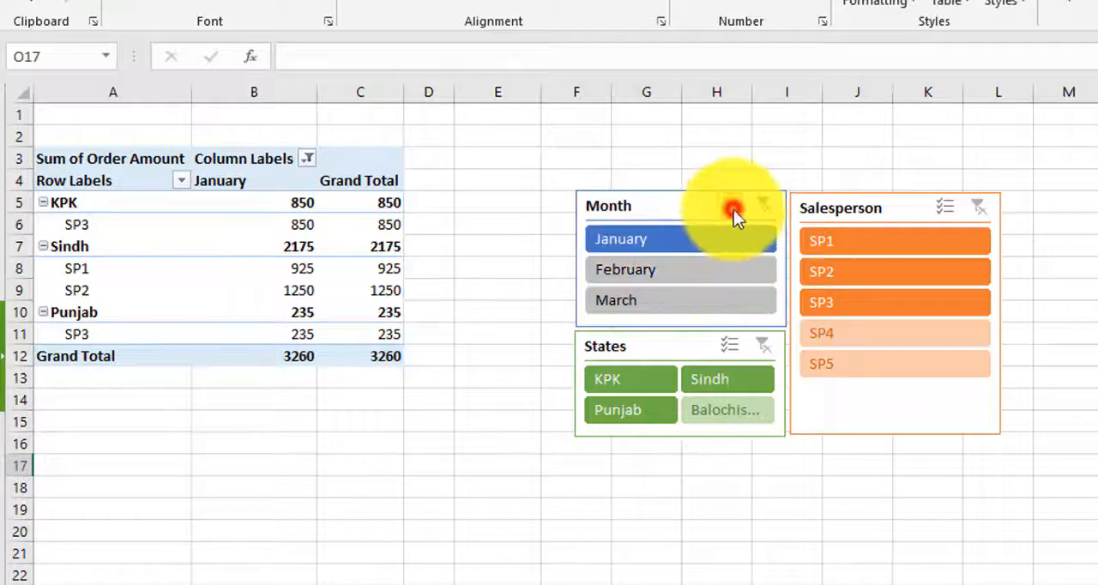
click(729, 344)
click(946, 209)
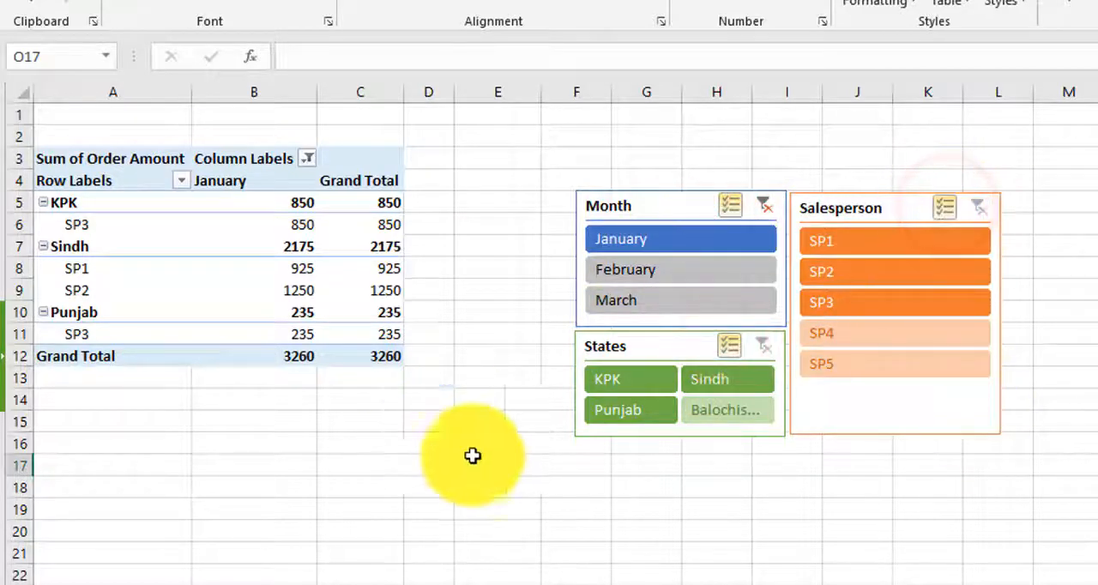
Step: Try different States selections, ending with KPK and Sindh, and exclude SP3 in the Salesperson slicer
click(637, 387)
click(719, 378)
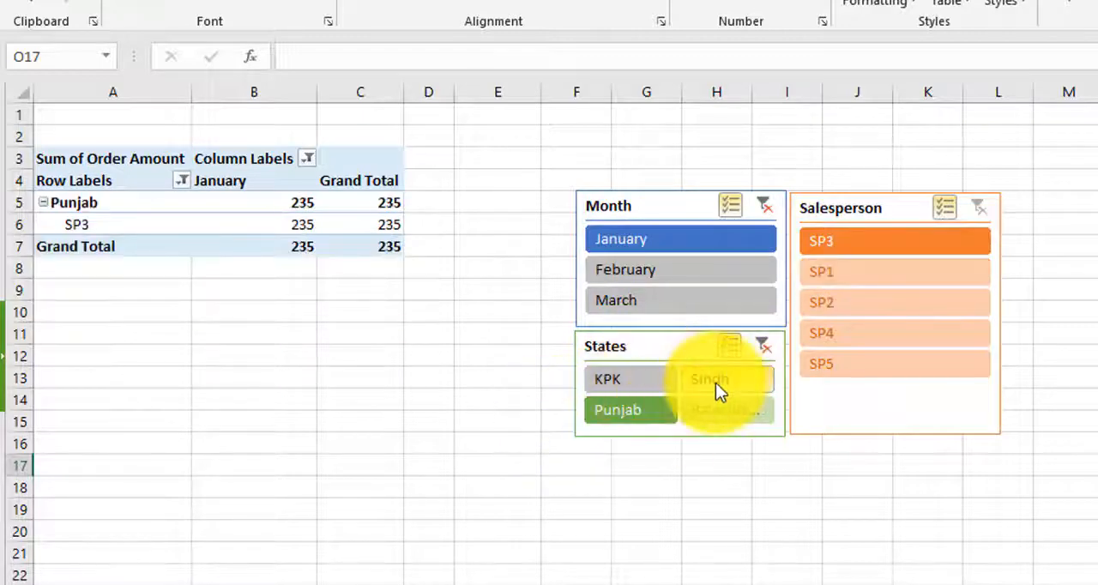
click(648, 419)
click(640, 380)
click(729, 379)
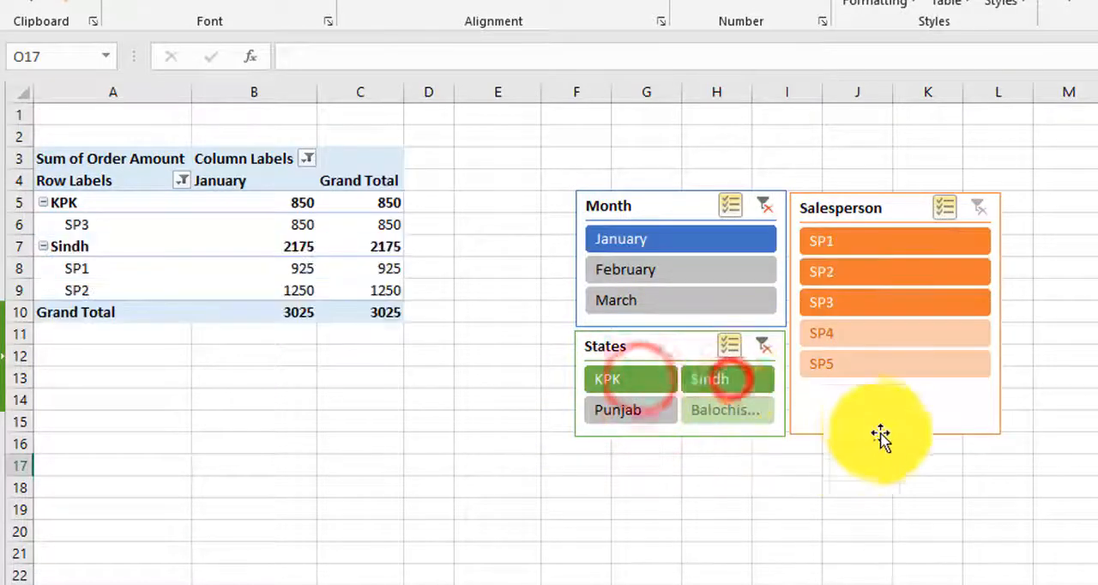
click(874, 307)
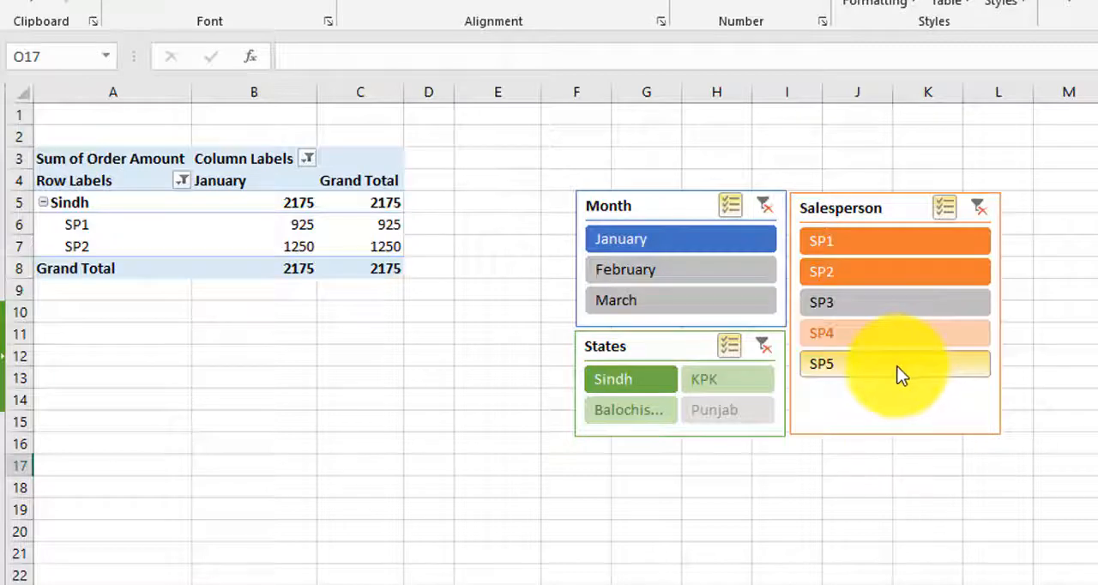
Step: Clear the filters of the Month, States and Salesperson slicers
mouse_move(356, 274)
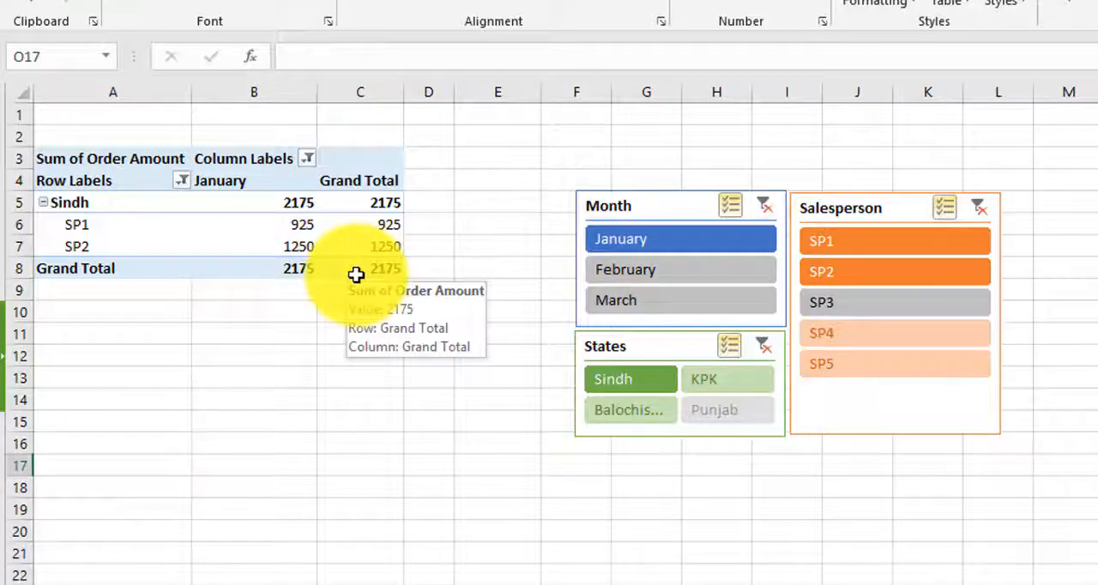
click(762, 208)
click(762, 346)
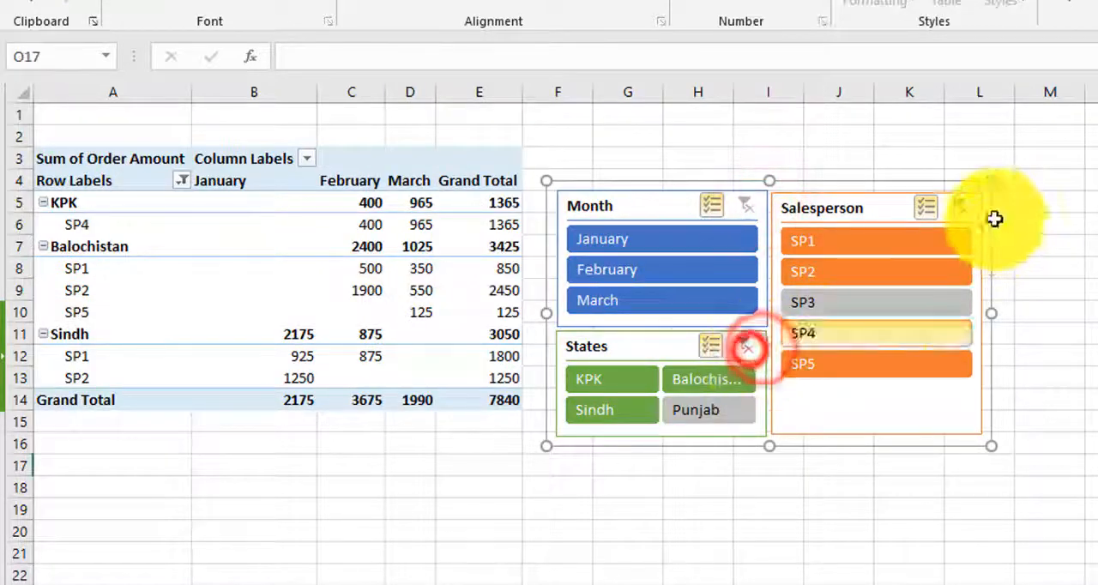
click(958, 212)
click(875, 410)
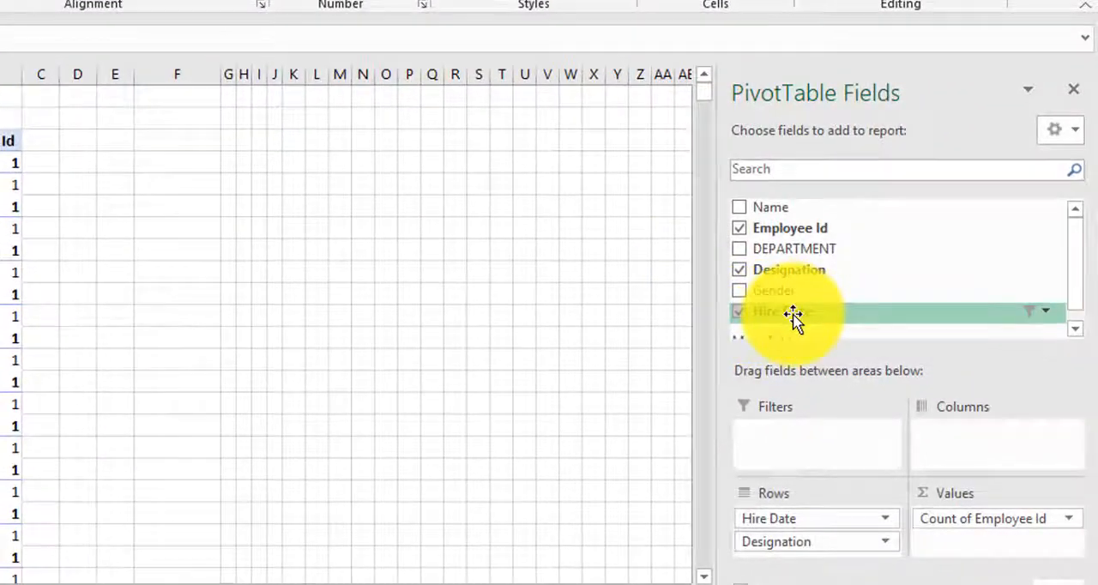
Step: Remove Hire Date from the rows of the employee pivot table and insert a Hire Date timeline
drag(822, 521, 870, 274)
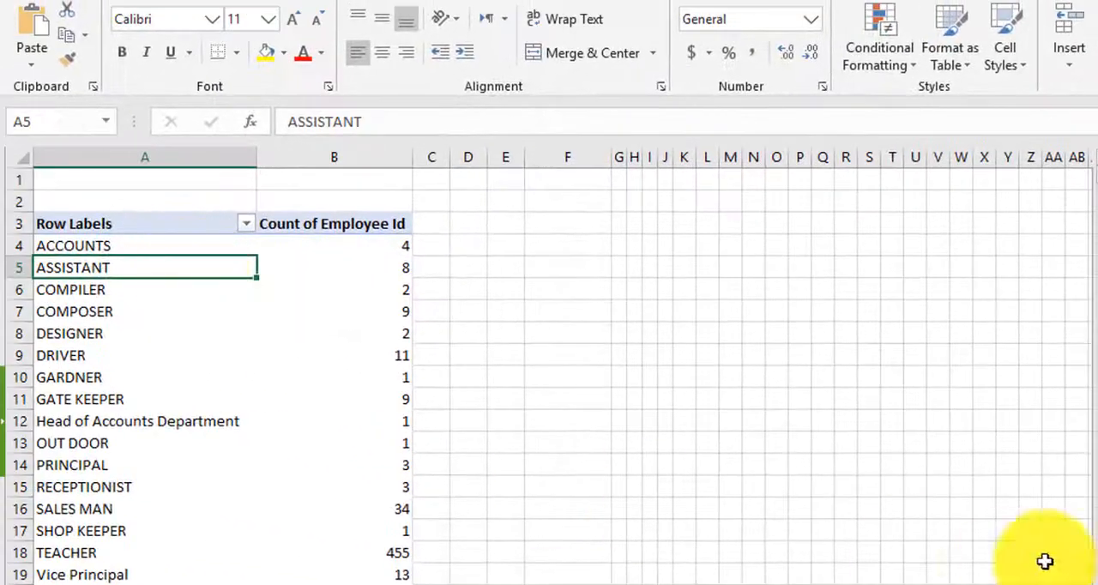
click(303, 286)
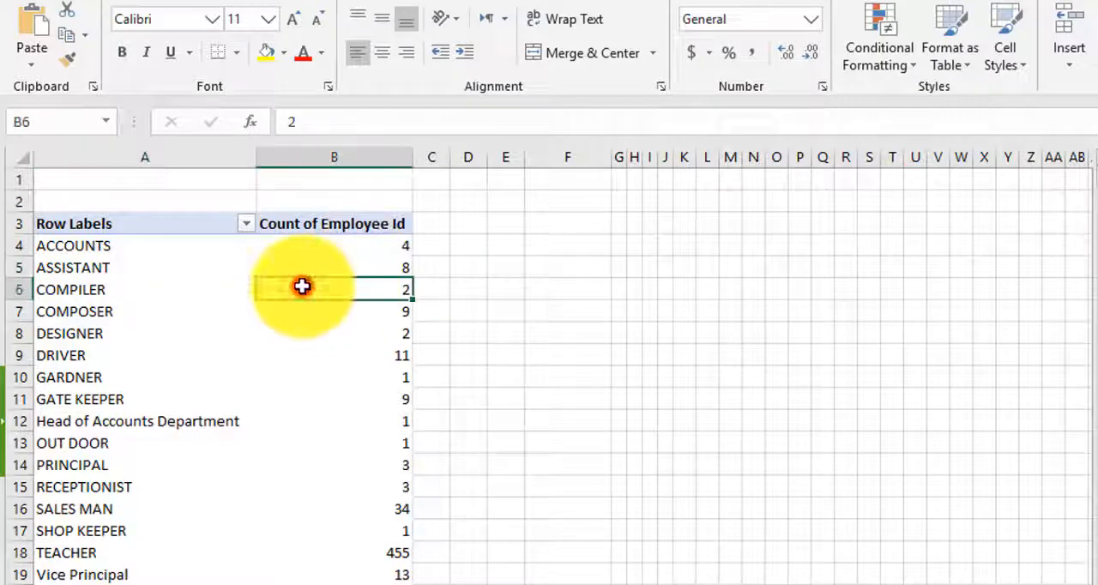
click(1025, 5)
click(569, 34)
click(727, 274)
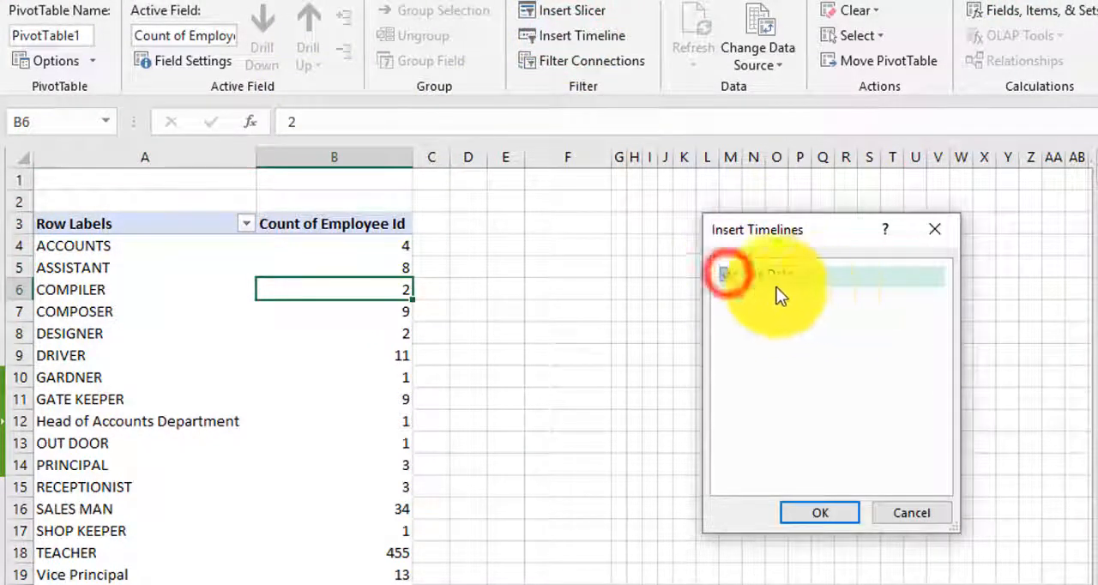
click(820, 512)
Step: Move the Hire Date timeline beside the pivot table, over columns E to S, and apply the fifth Dark timeline style
drag(591, 373, 696, 258)
click(656, 41)
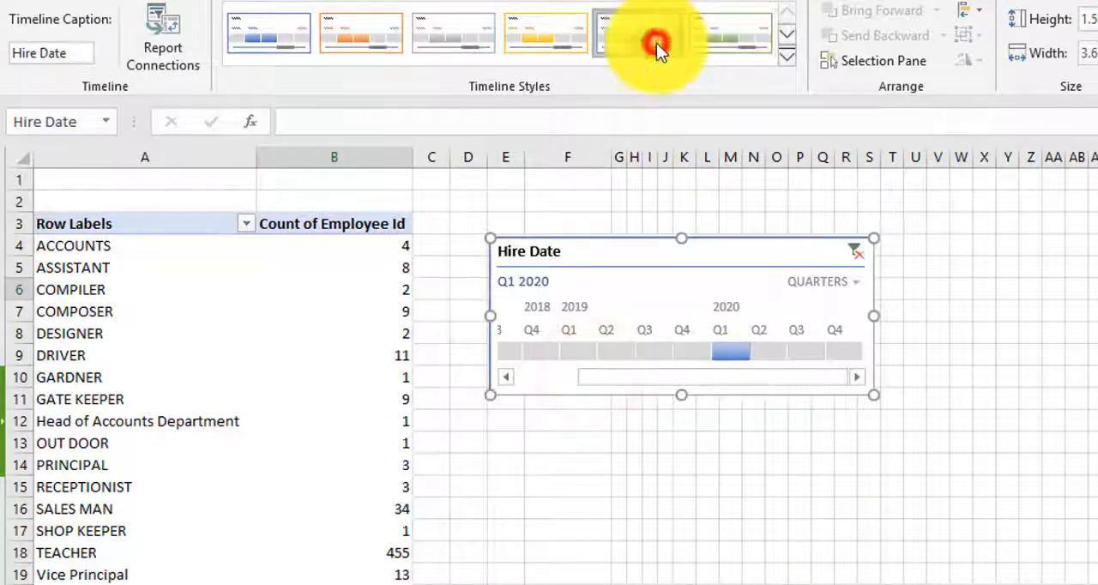
click(792, 56)
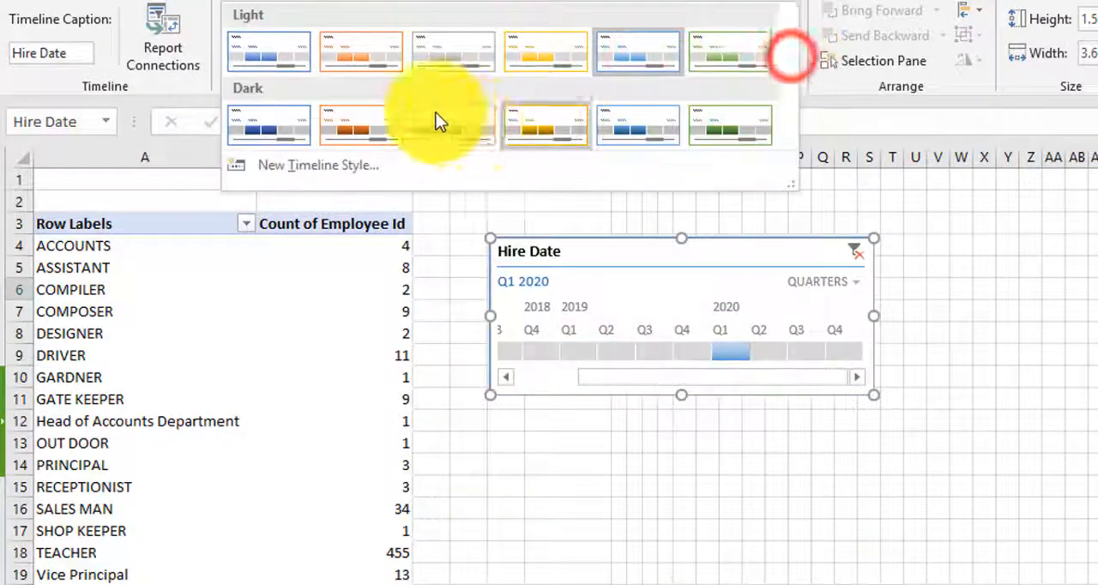
click(634, 108)
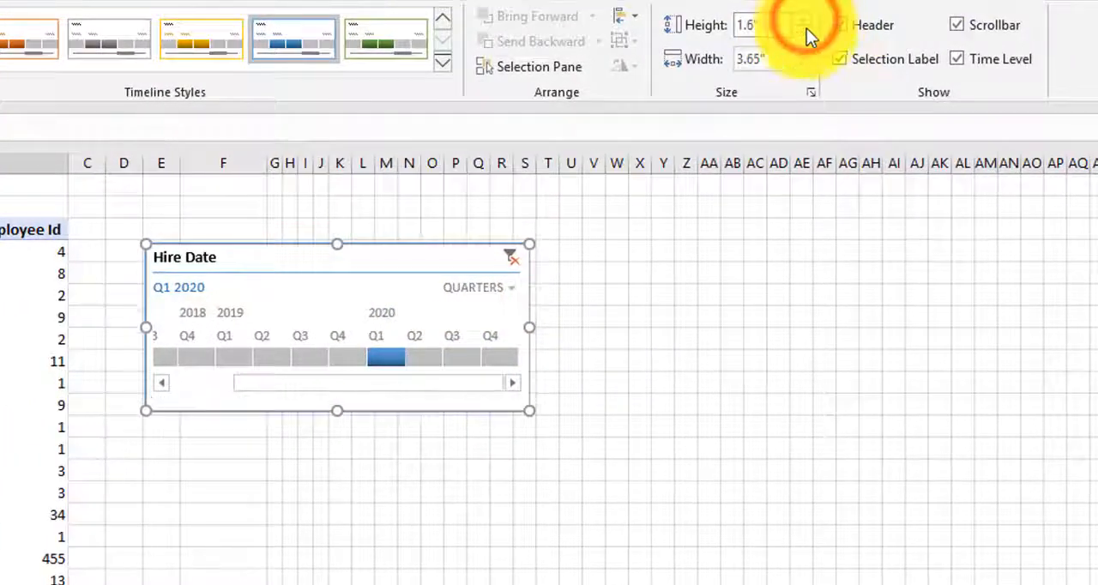
Step: Set the Hire Date timeline's height to 1.5" and its width to 3.6"
click(804, 31)
click(801, 53)
click(801, 66)
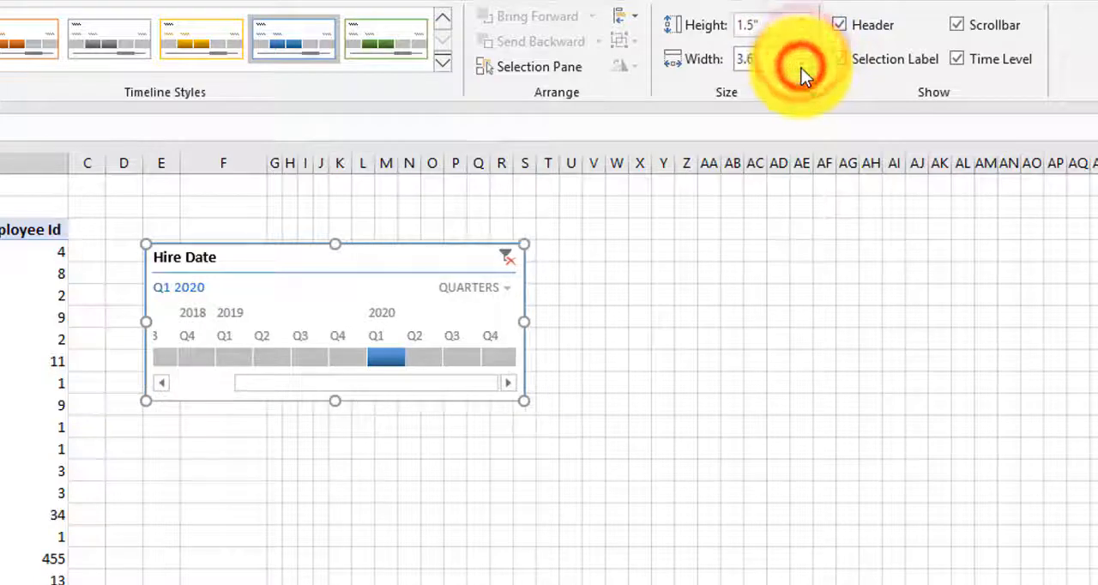
Step: Hide and restore the timeline's header, and do the same with its selection label
click(842, 25)
click(841, 24)
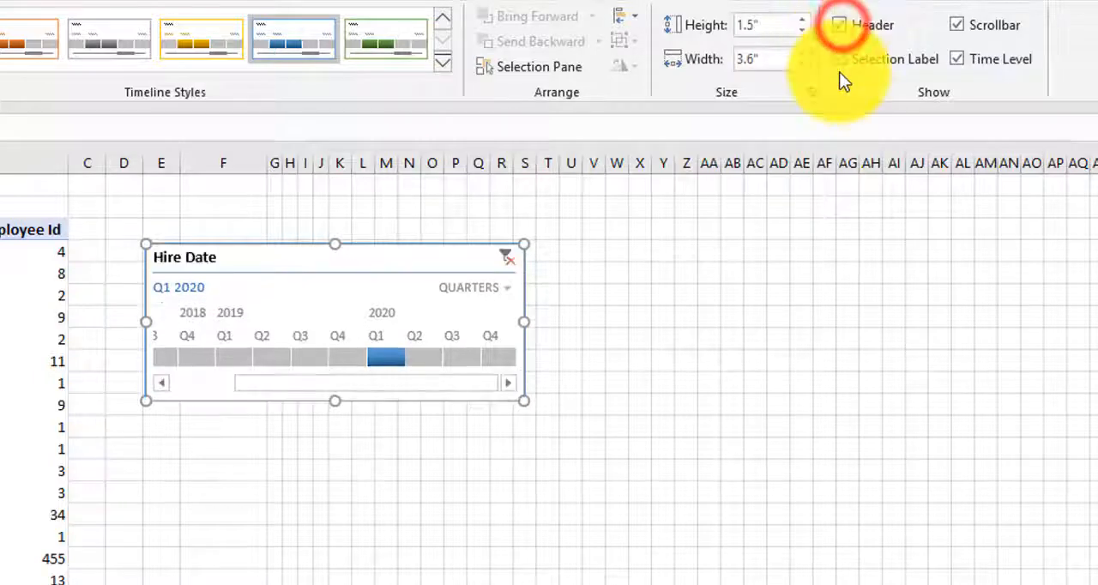
click(843, 57)
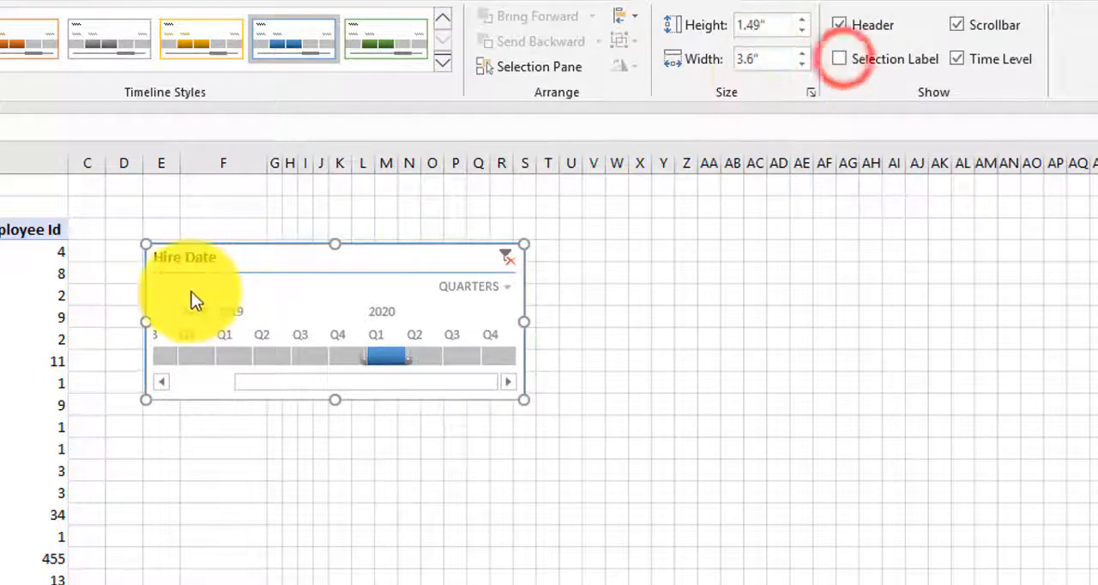
click(841, 58)
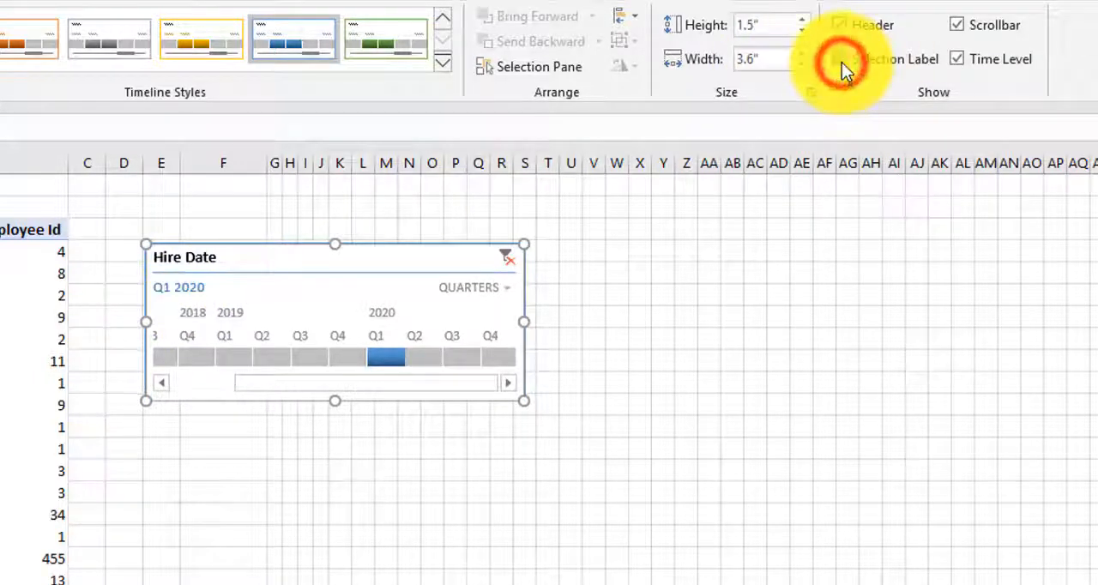
Step: Hide the timeline's scrollbar, and switch its time level display off and on again
click(958, 25)
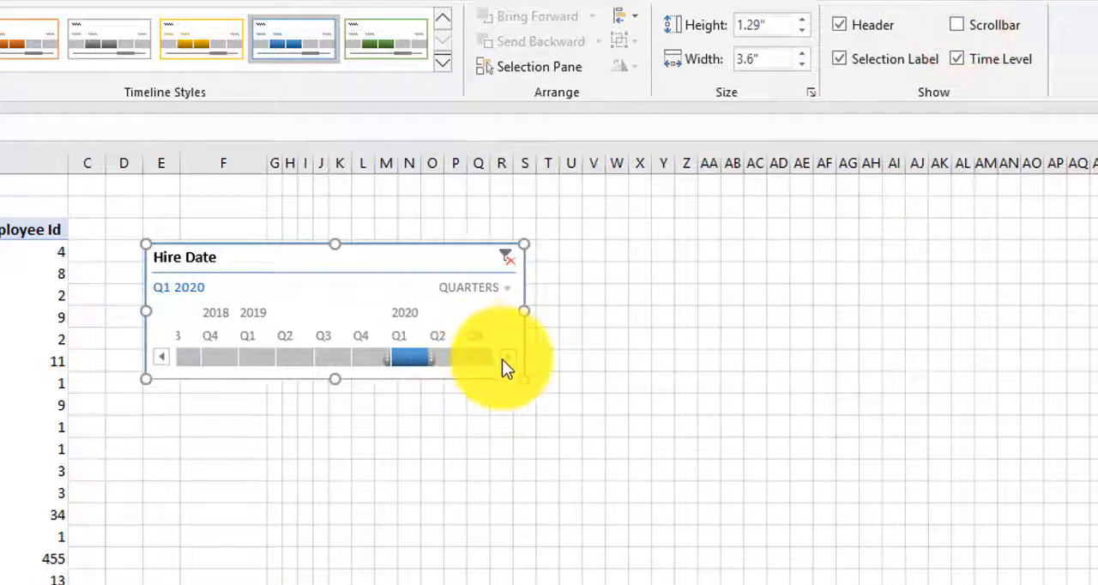
click(958, 59)
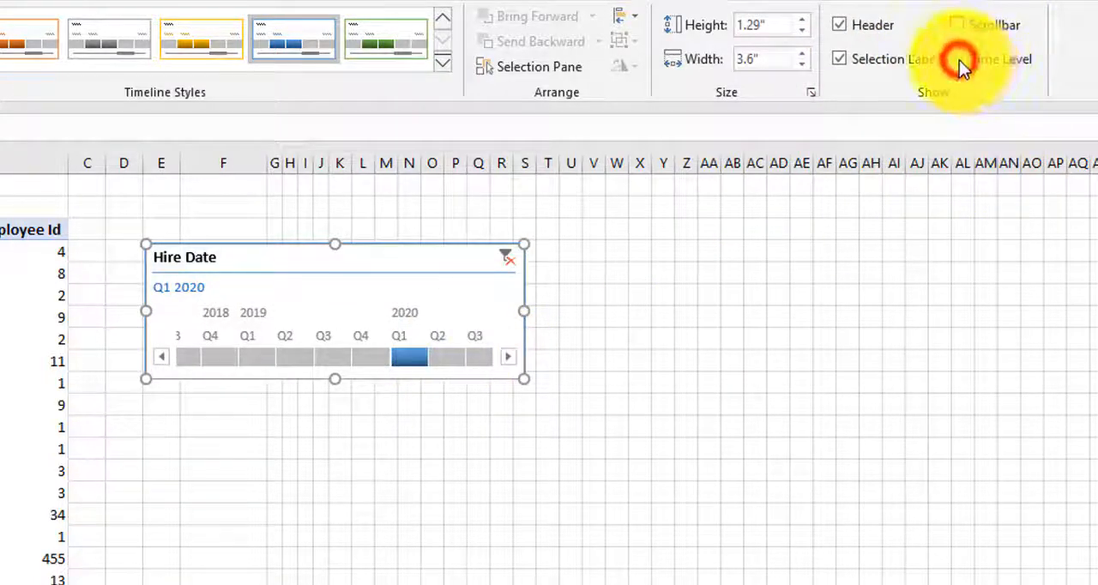
click(959, 60)
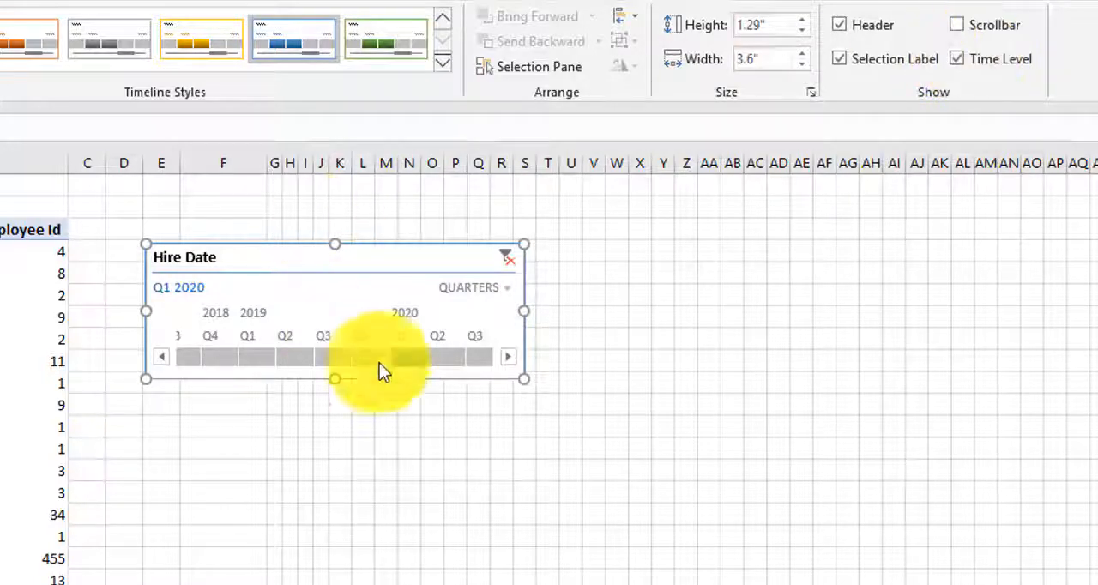
Step: Examine which pivot tables the Hire Date timeline can be connected to in its report connections, and cancel without changes
click(368, 255)
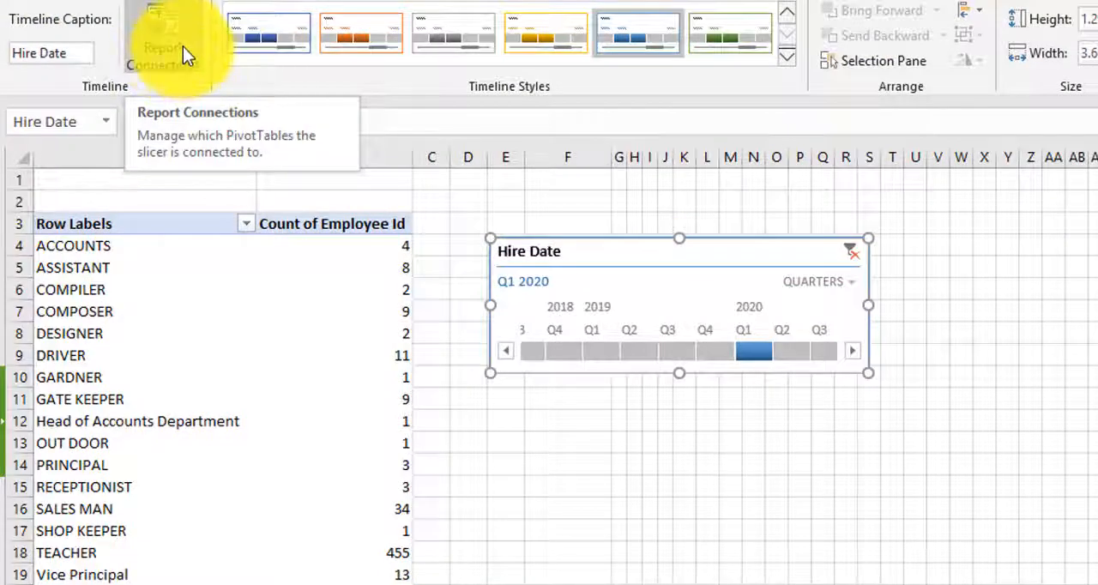
click(164, 46)
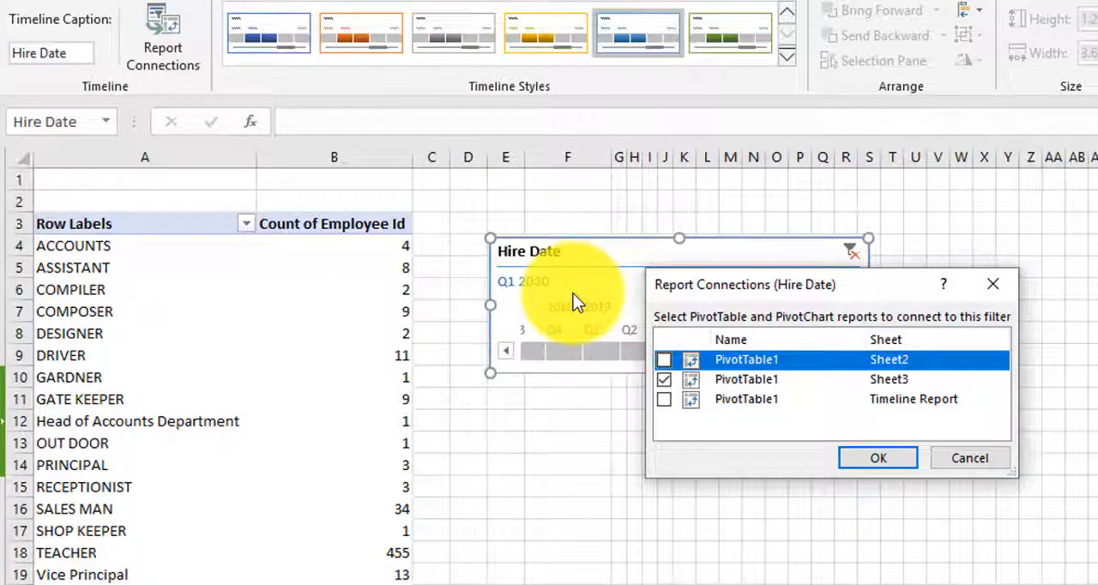
click(663, 359)
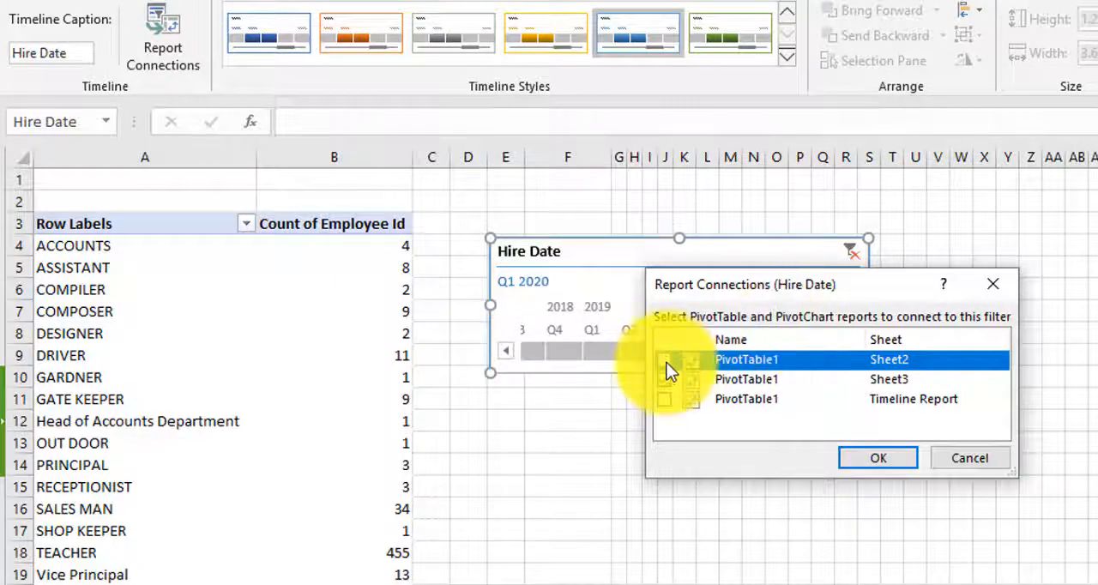
click(621, 251)
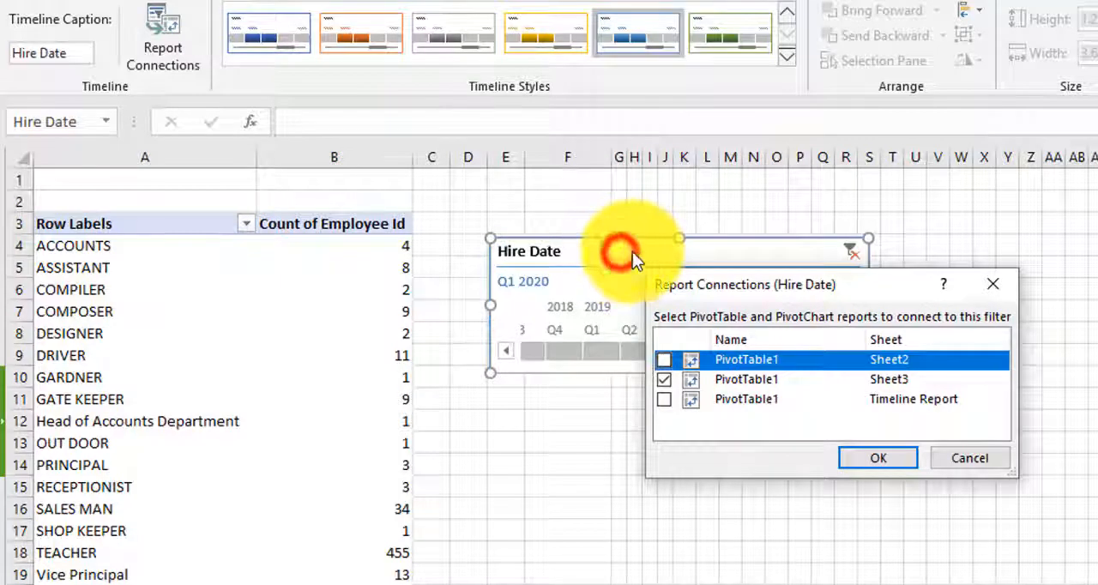
click(986, 461)
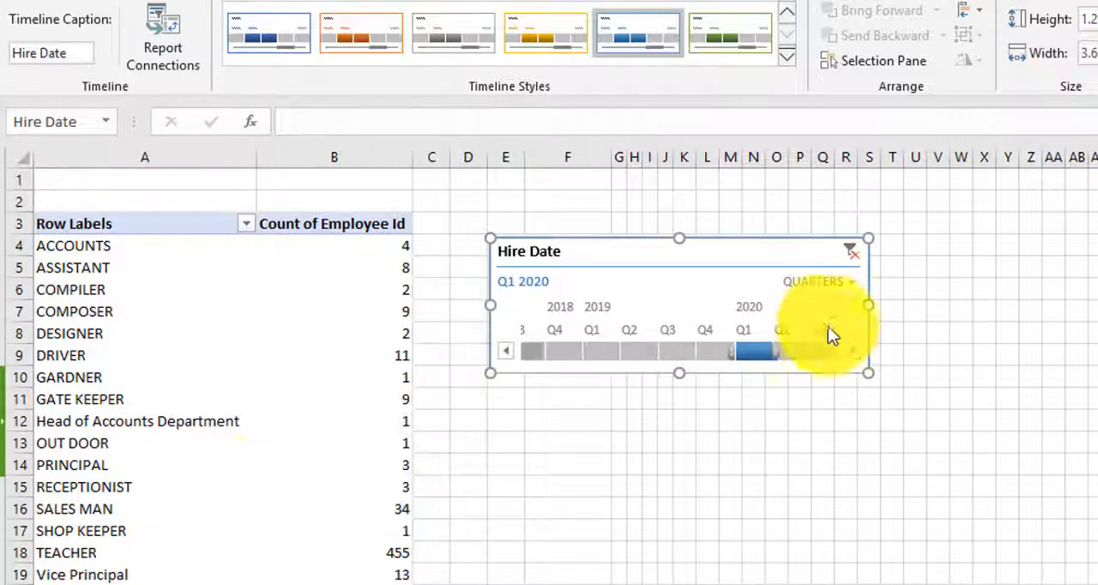
Step: Filter the pivot table with the timeline to Q1–Q3 2020, to all four quarters of 2019, and to Q1–Q2 2019
drag(747, 351, 828, 351)
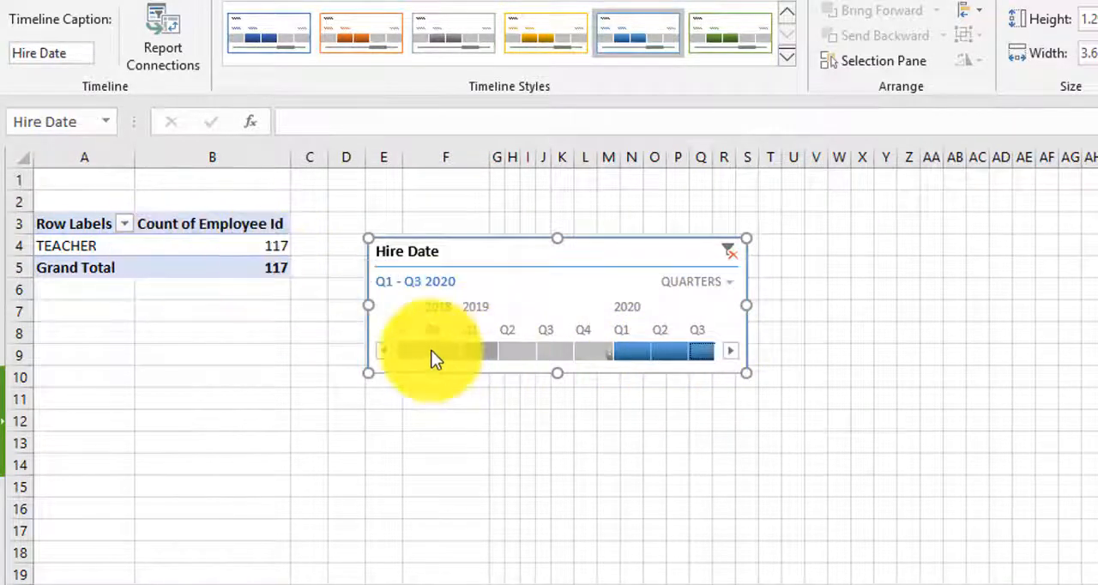
drag(473, 348, 586, 349)
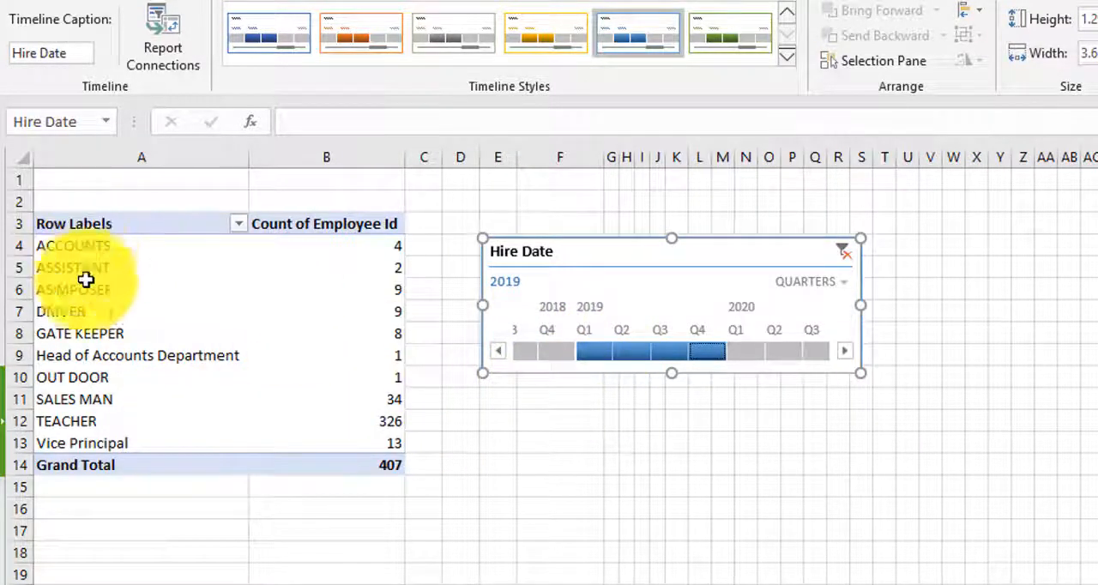
drag(583, 349, 638, 346)
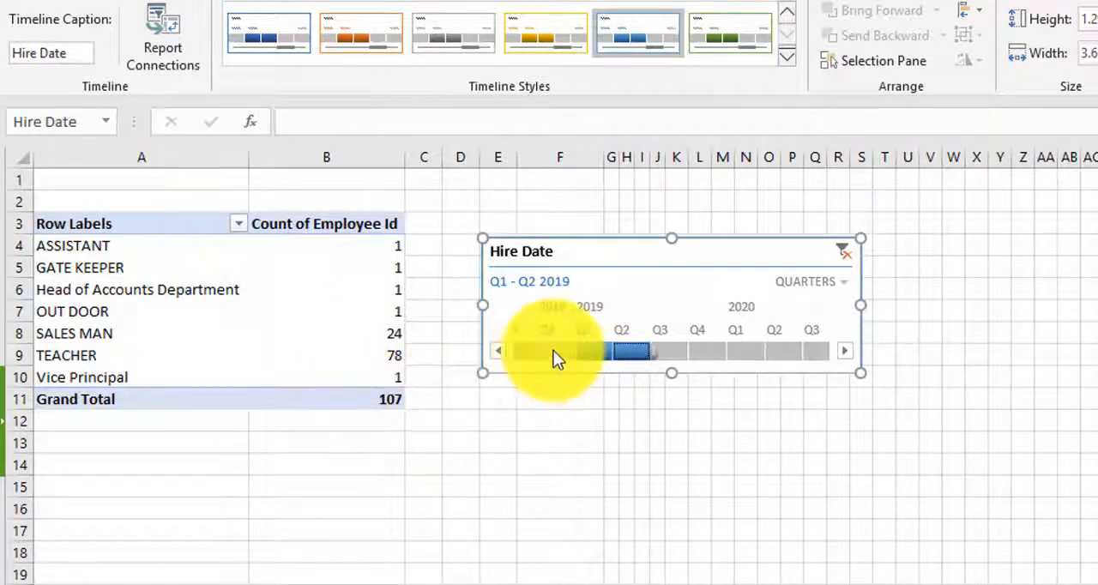
Step: Filter the pivot table to hire dates in Q1–Q2 2018 with the timeline
click(494, 351)
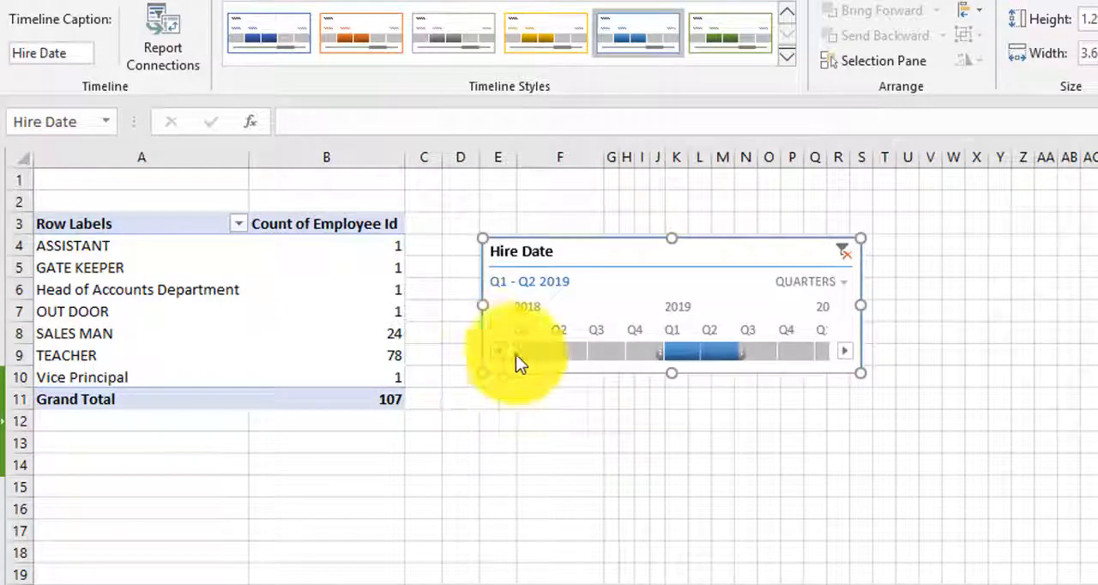
drag(532, 351, 576, 349)
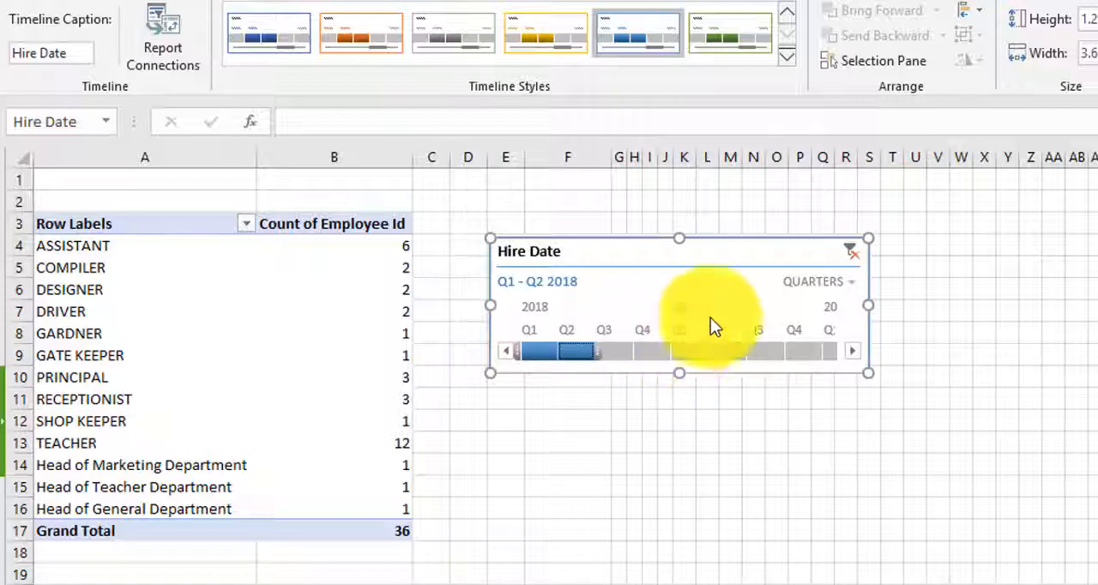
Step: Switch the Hire Date timeline's time level from quarters to months, and on to years
click(818, 284)
click(846, 362)
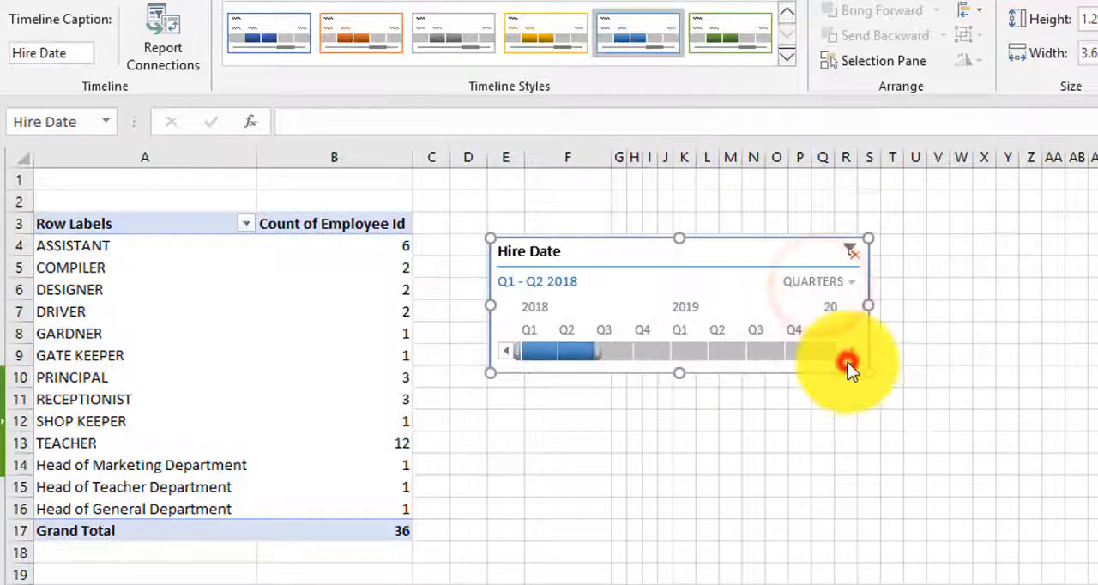
click(834, 285)
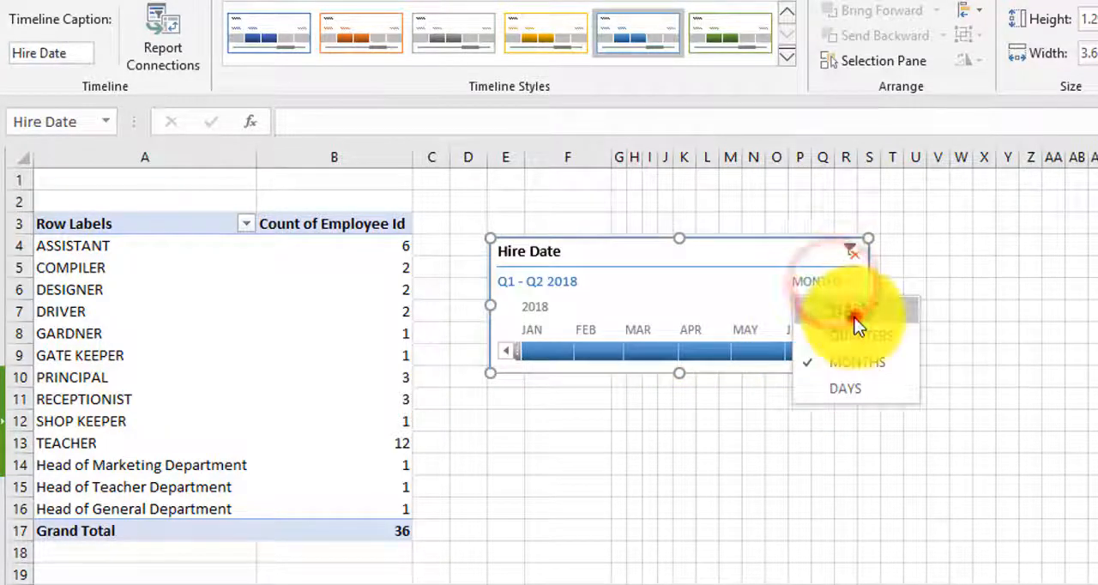
click(854, 316)
Step: Filter the pivot table with the timeline to hire dates in 2020, and to those in 2019
click(652, 349)
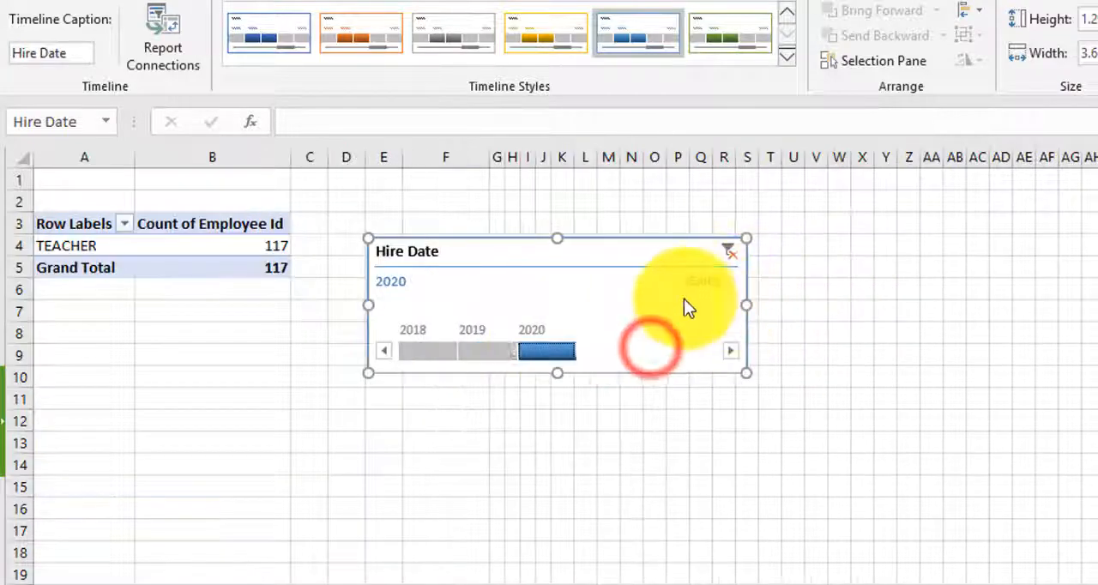
click(488, 351)
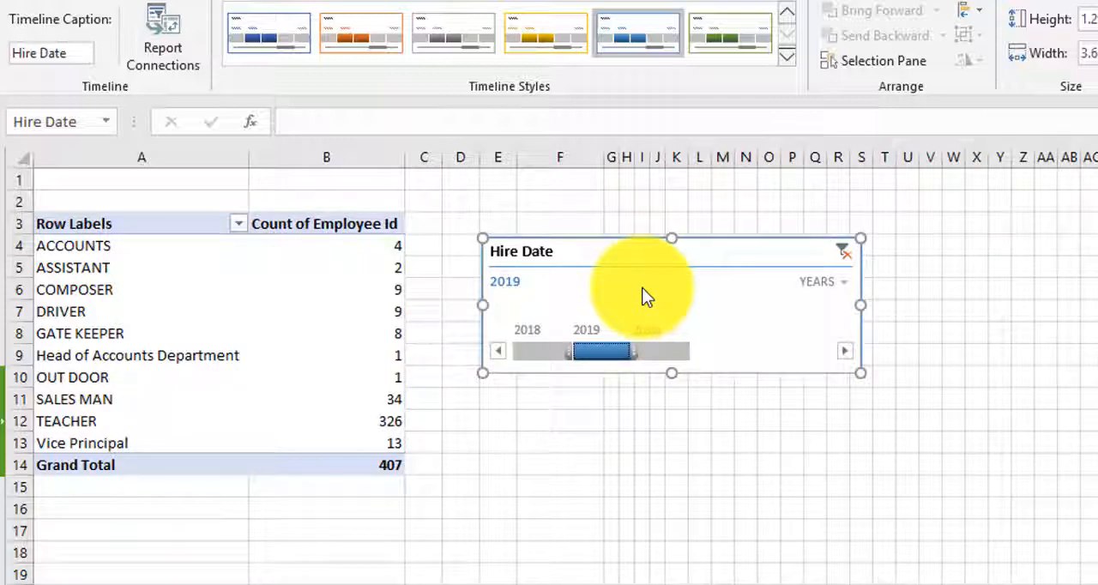
click(761, 251)
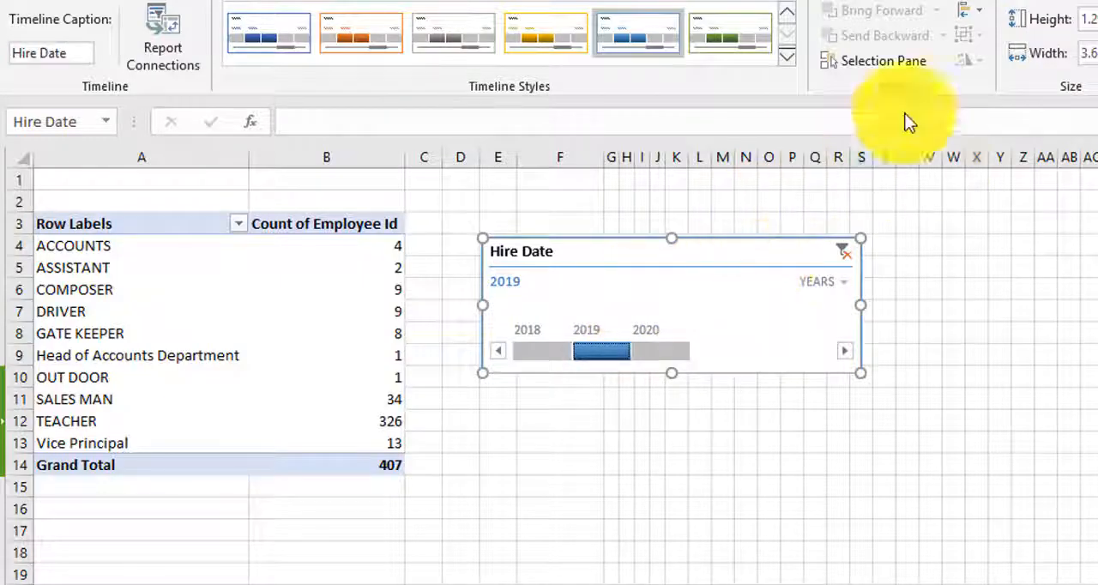
Step: Insert a Clustered Column PivotChart from the order amount pivot table with States and Salesperson rows and Month columns
click(710, 28)
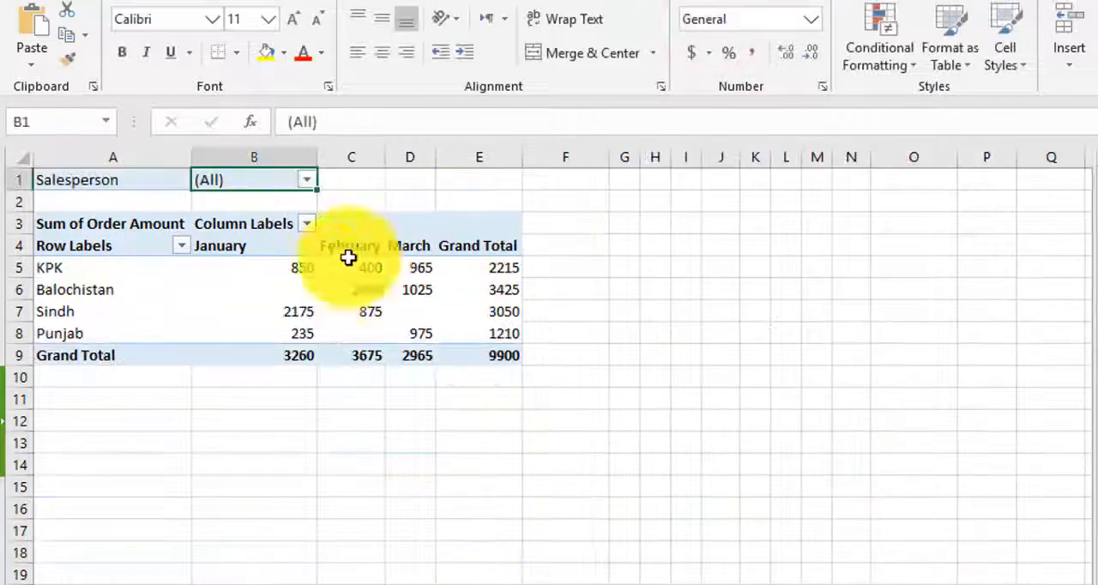
click(335, 273)
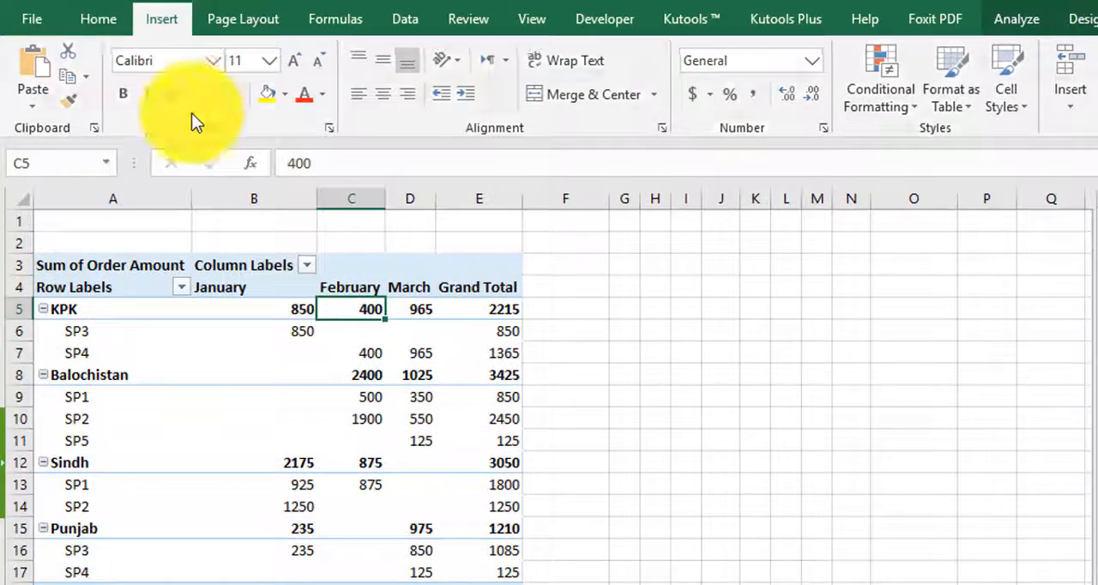
click(187, 19)
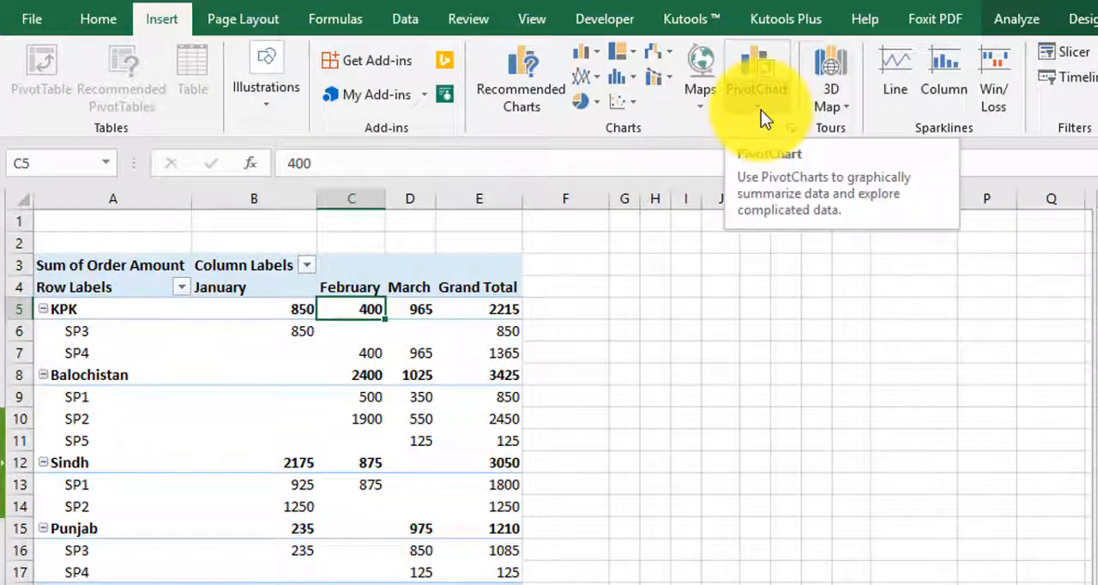
click(1020, 20)
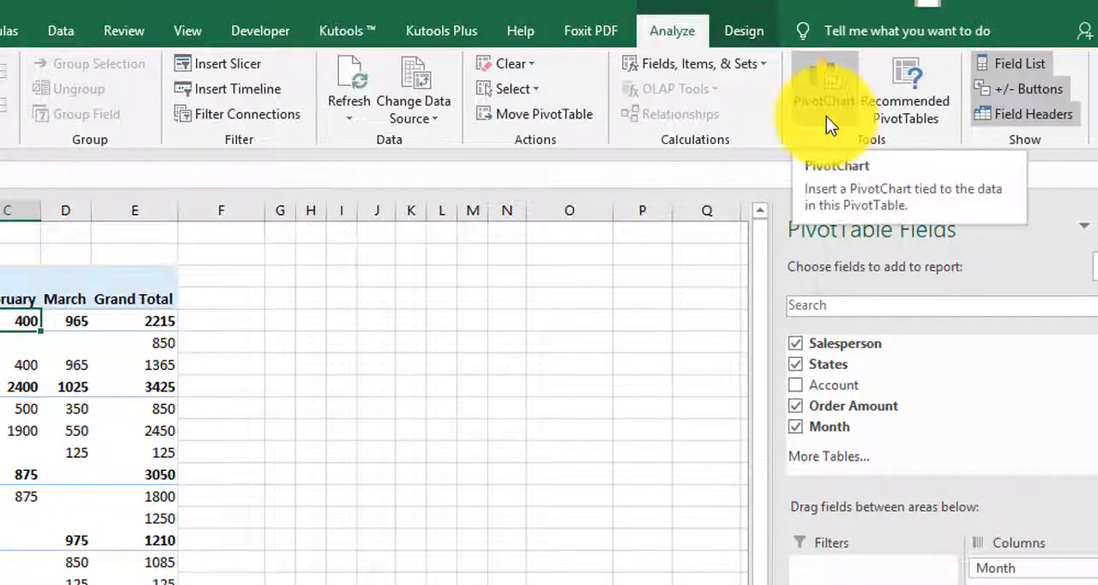
click(823, 101)
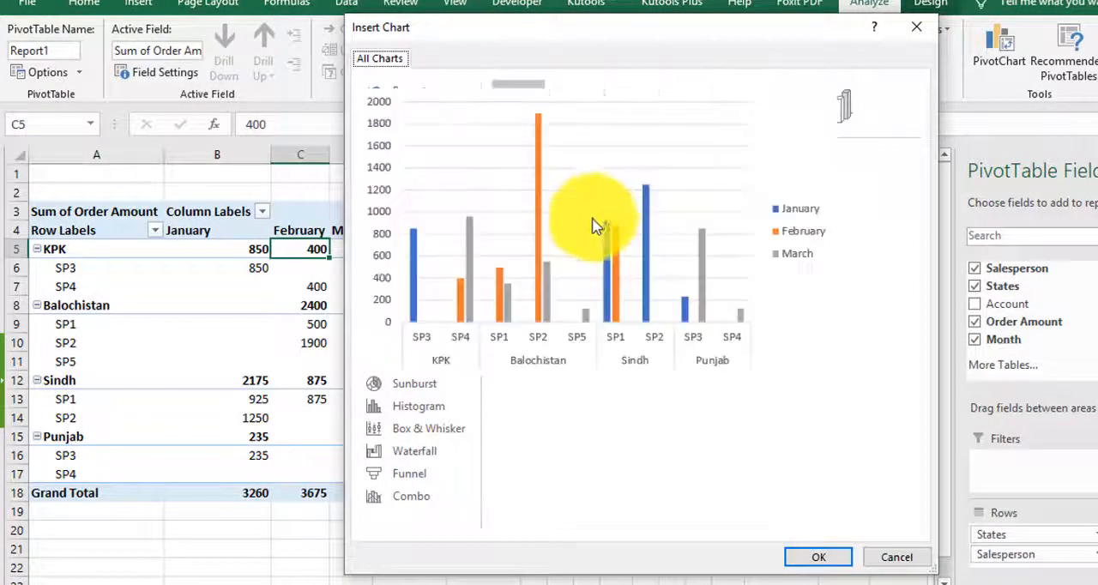
click(828, 566)
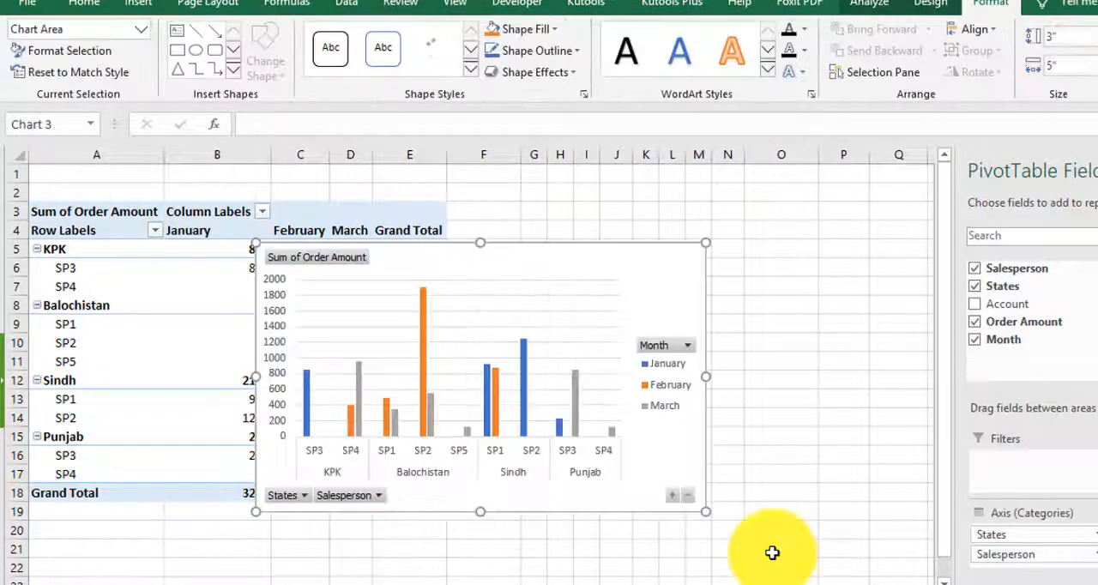
Step: Move the PivotChart beside the pivot table so that it no longer covers the data
drag(612, 265, 796, 237)
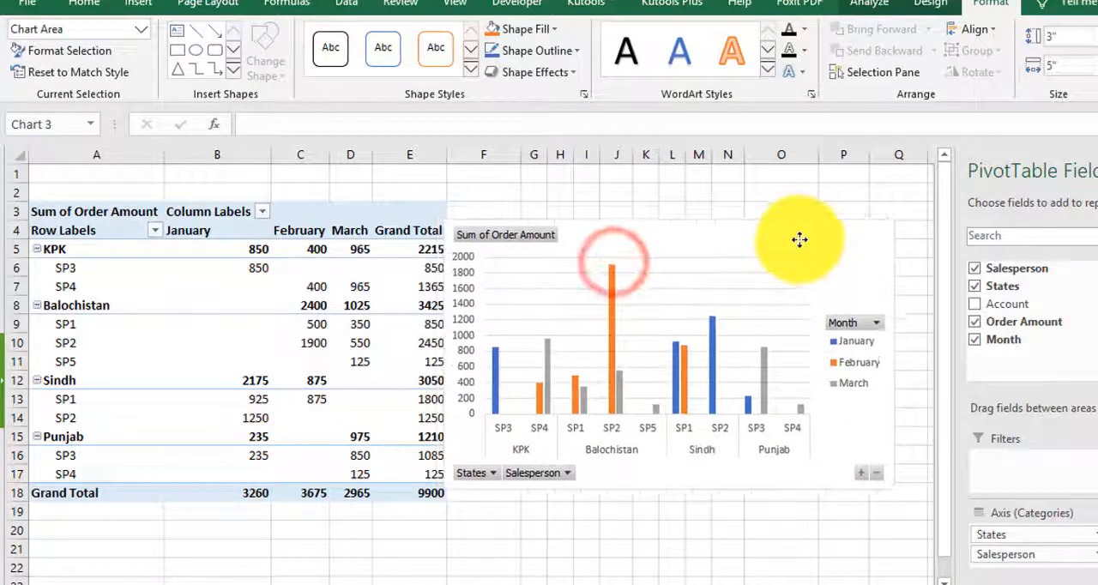
drag(723, 243, 738, 230)
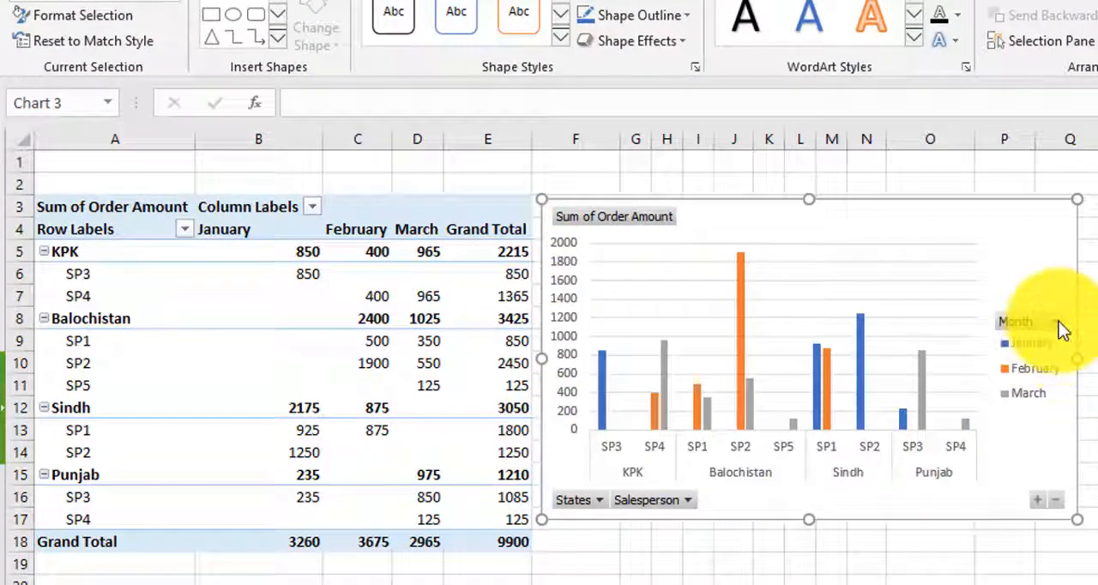
drag(851, 218, 847, 216)
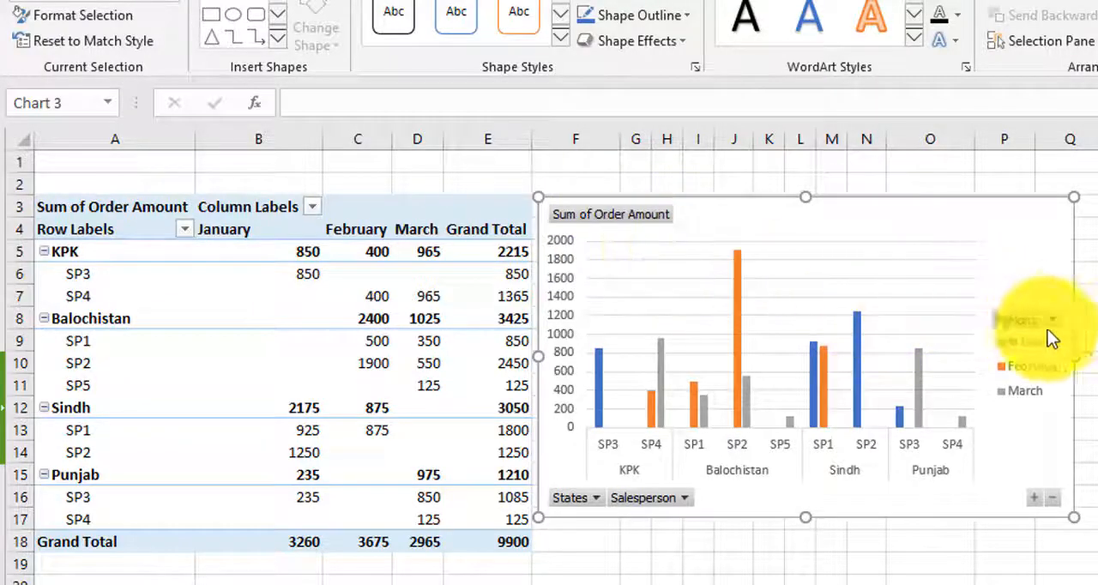
Step: Collapse the PivotChart's entire category field to state level, and expand it again to show the salespersons
click(1053, 498)
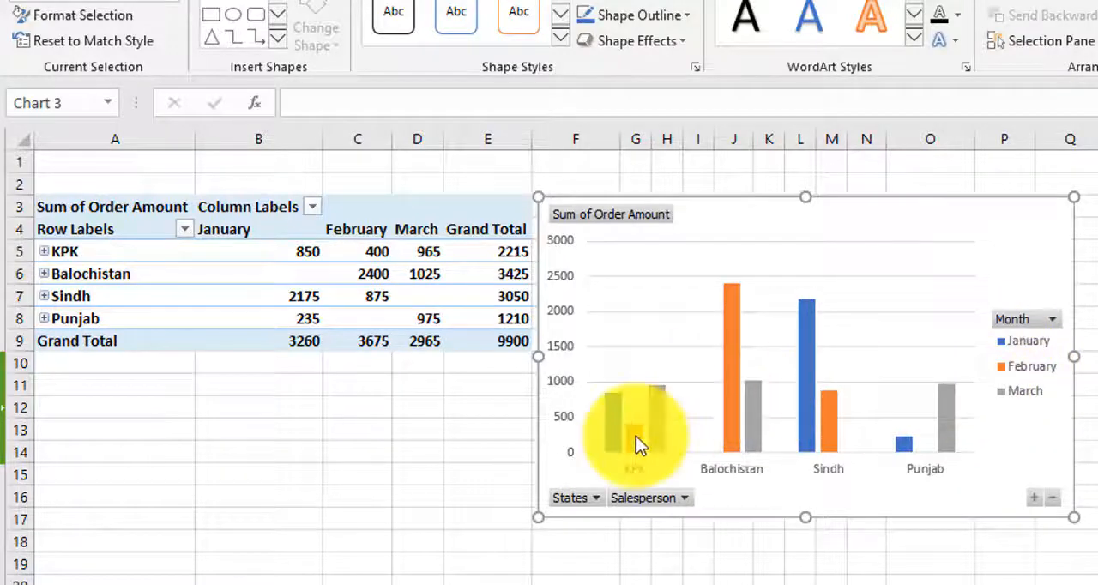
mouse_move(637, 442)
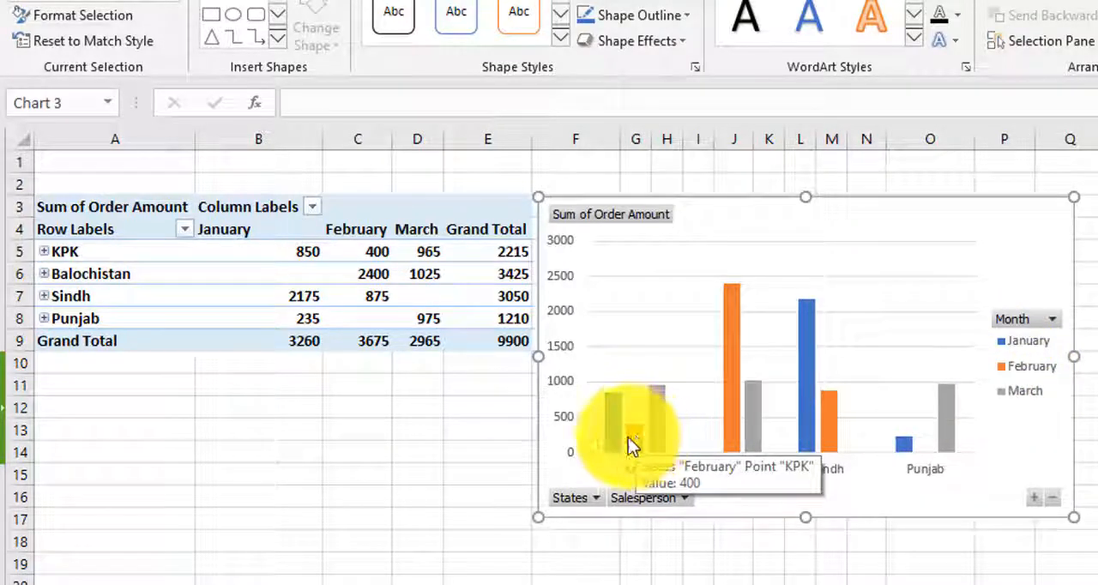
click(1033, 501)
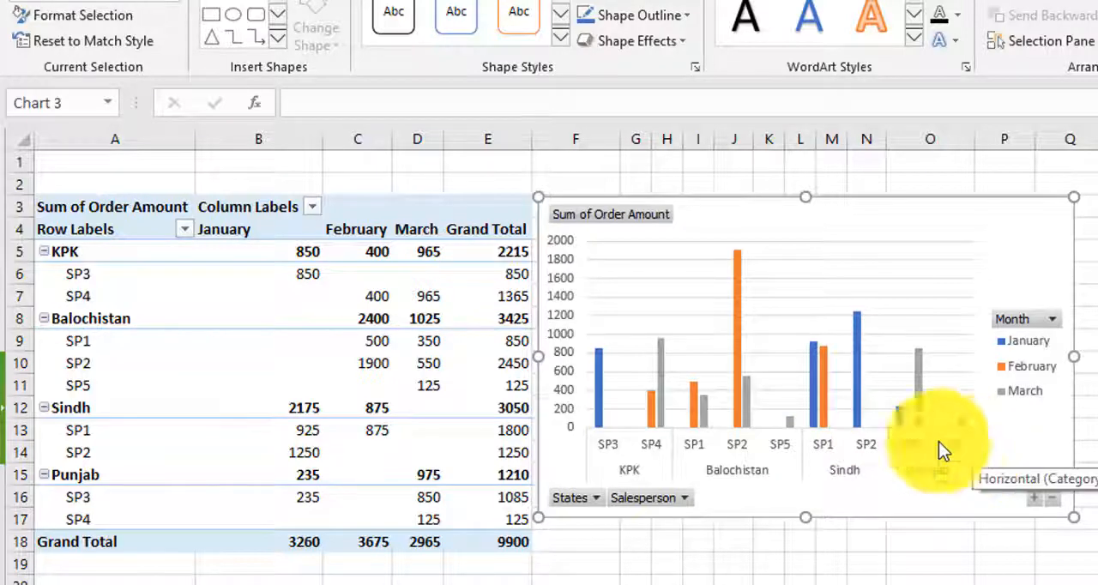
Step: Filter the PivotChart's Month field to January only, and restore all months
click(1054, 320)
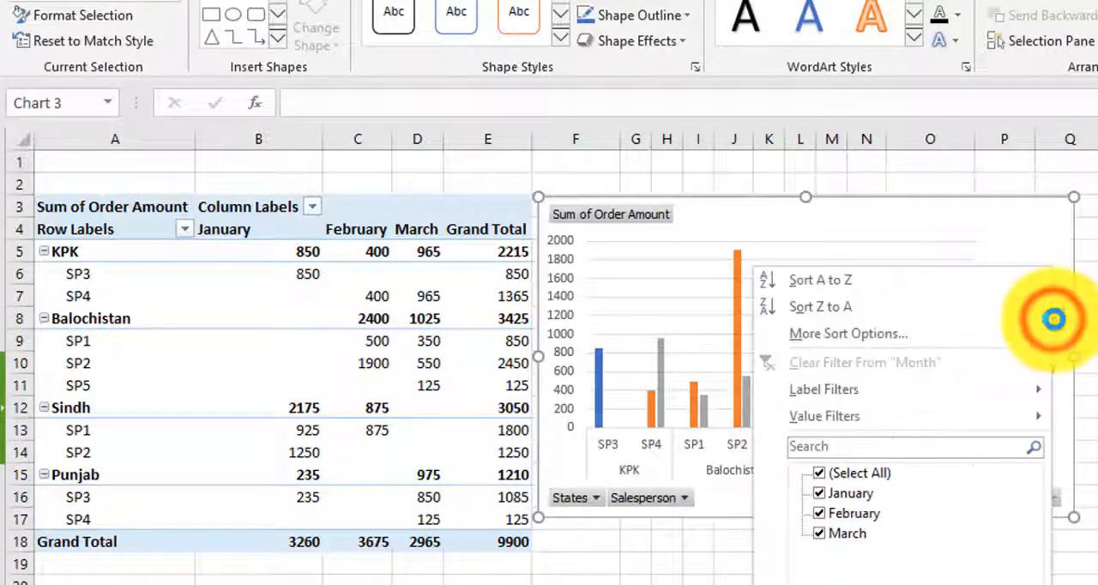
click(819, 476)
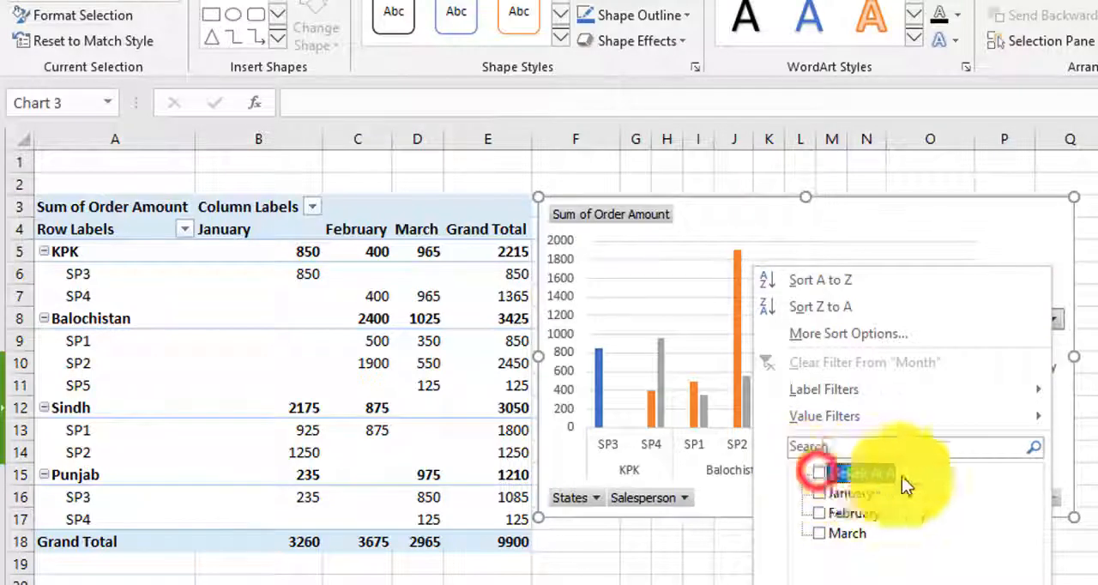
click(820, 496)
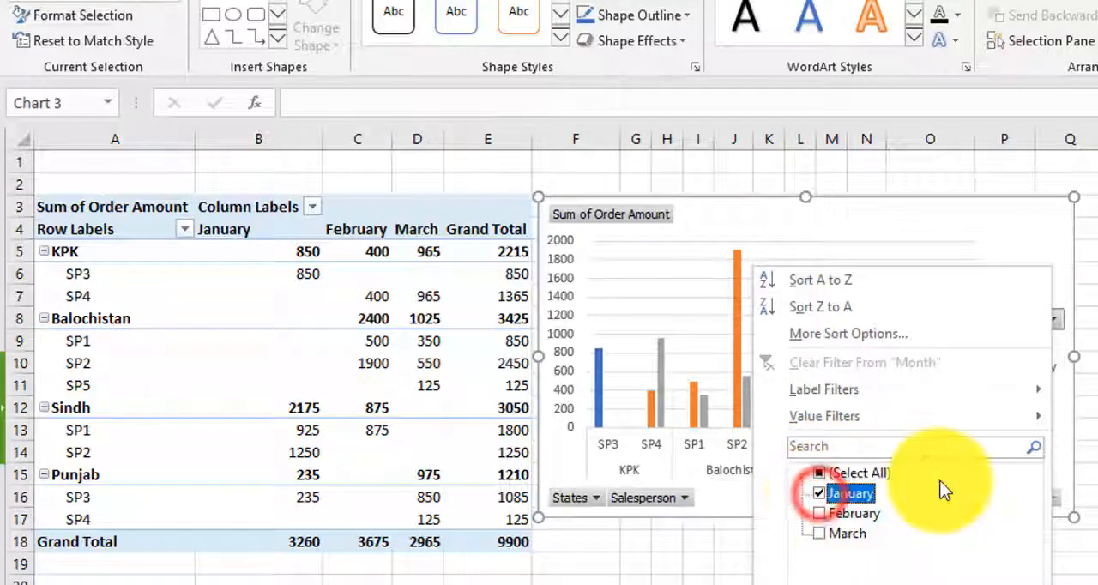
click(941, 584)
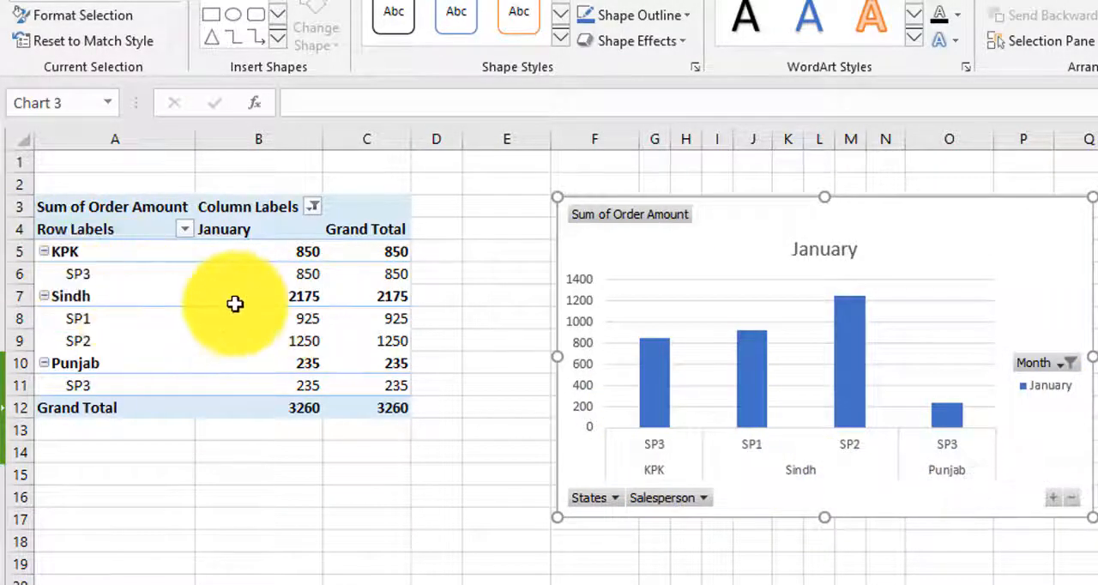
click(1068, 362)
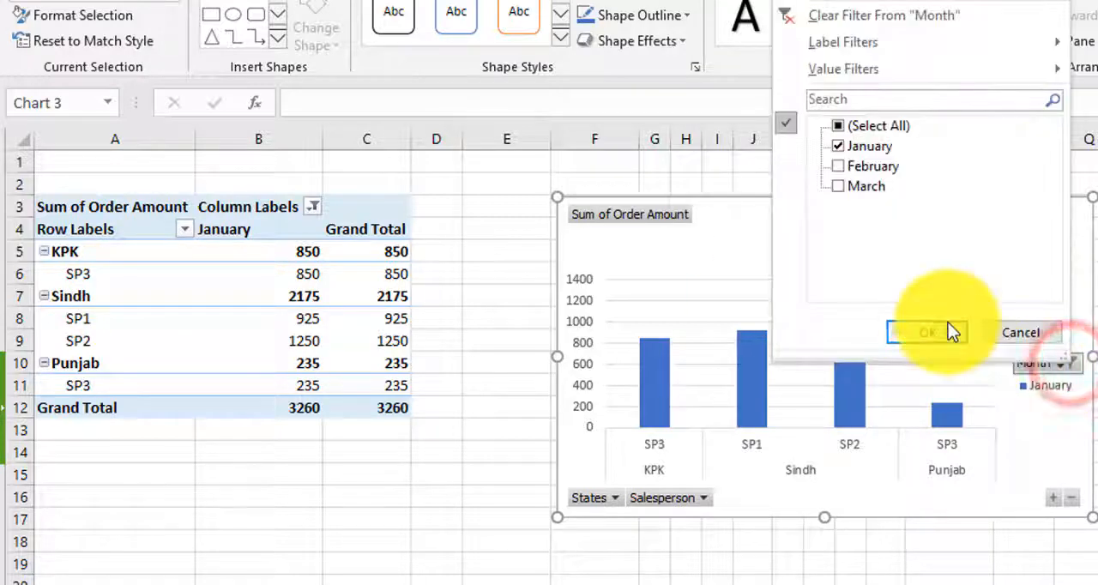
click(837, 125)
click(952, 331)
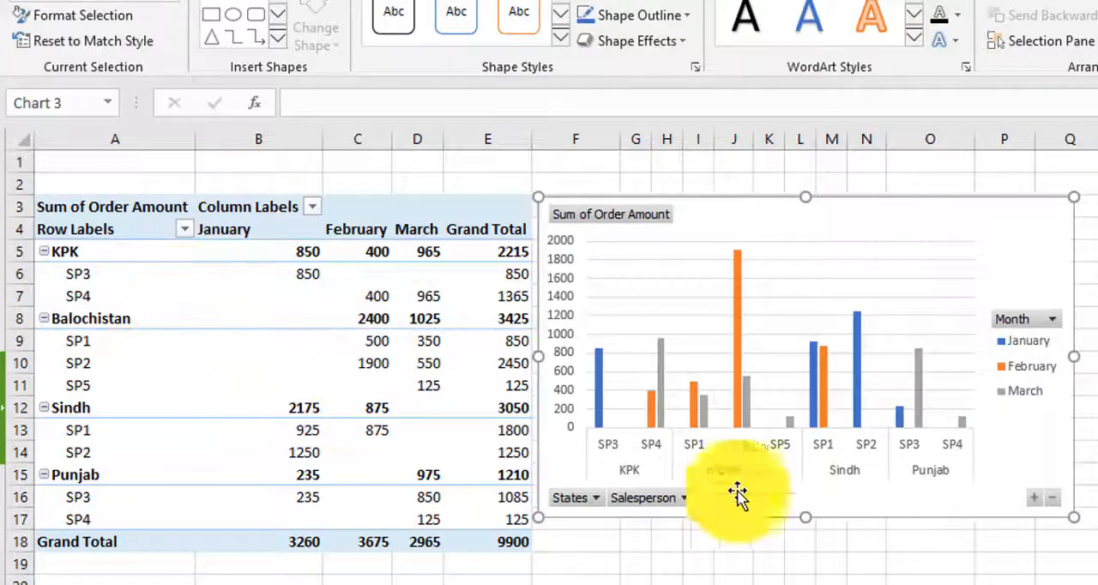
Step: Filter the PivotChart's Salesperson field to SP1 and SP2 only
click(684, 497)
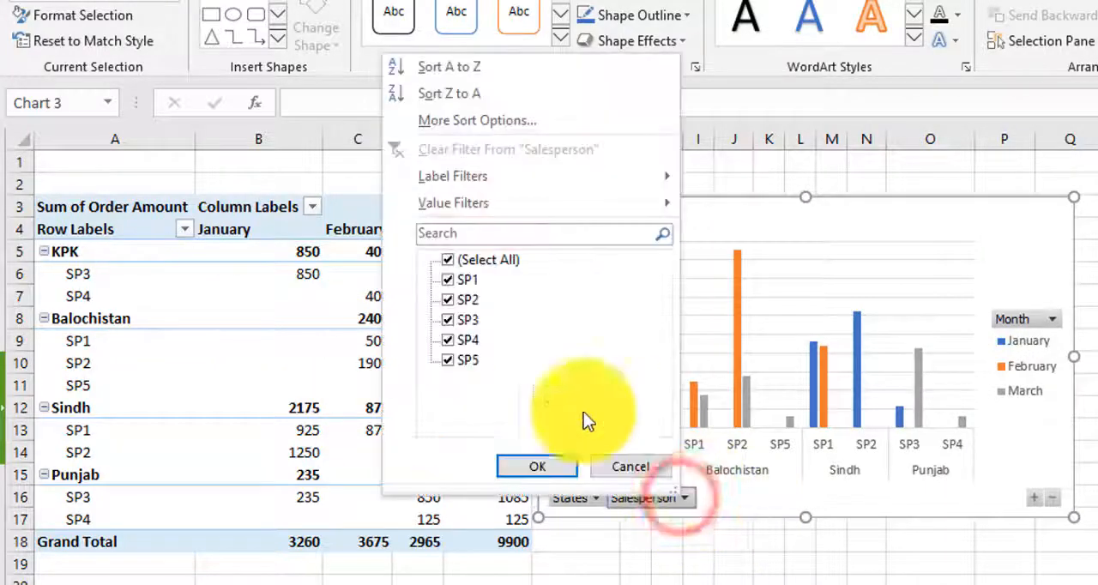
click(447, 259)
click(447, 280)
click(447, 300)
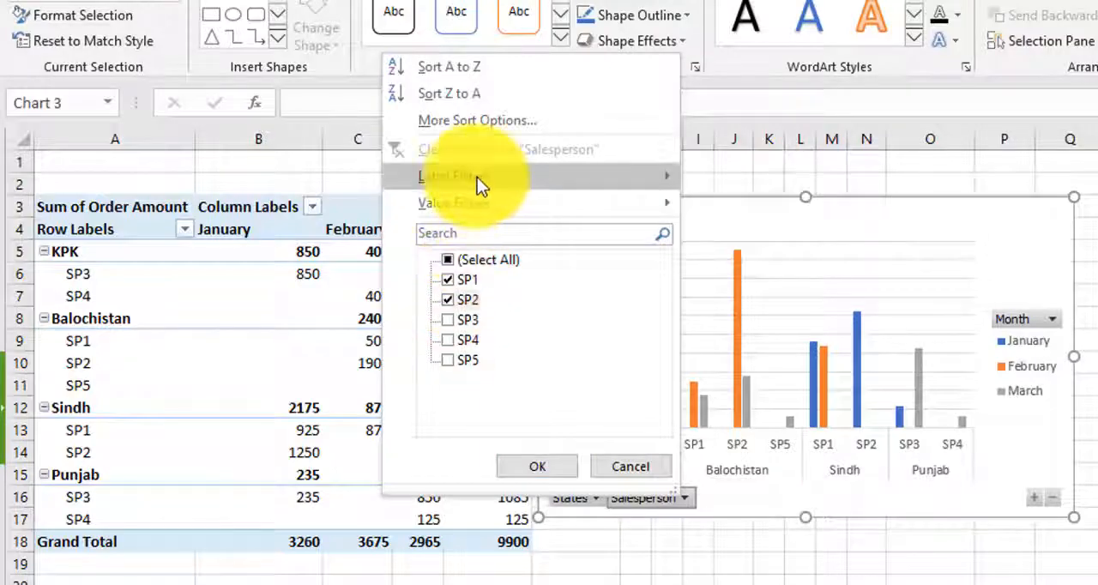
click(561, 468)
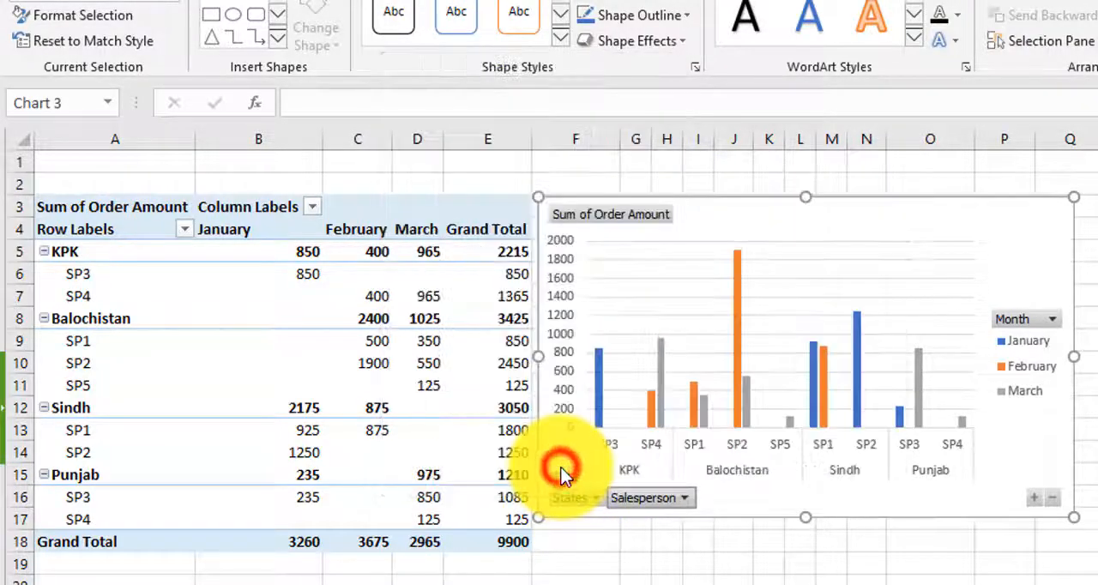
Step: Sort the PivotChart's States field from A to Z, and from Z to A
click(595, 497)
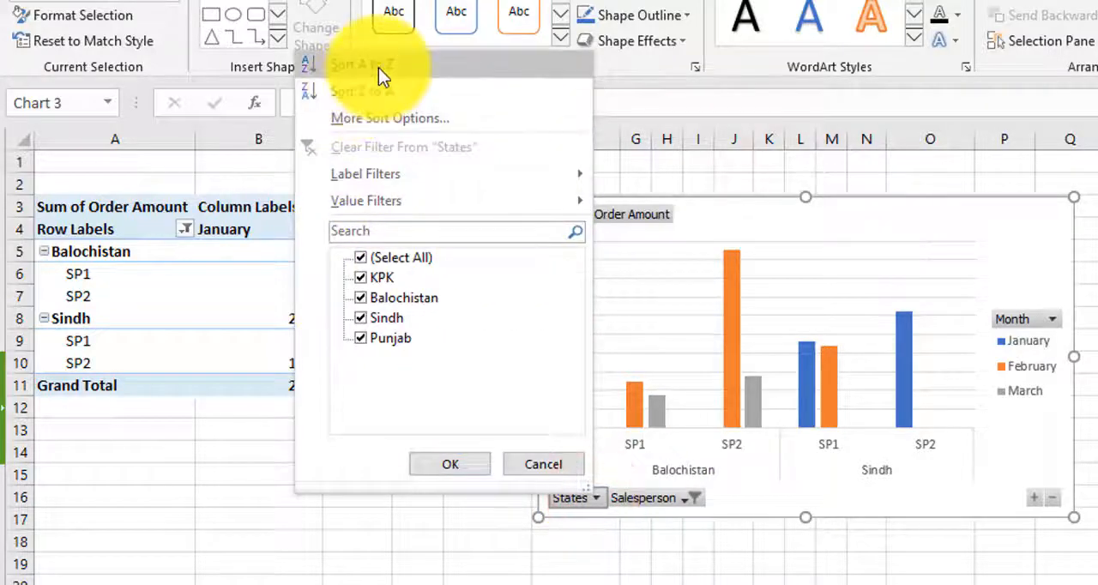
click(378, 68)
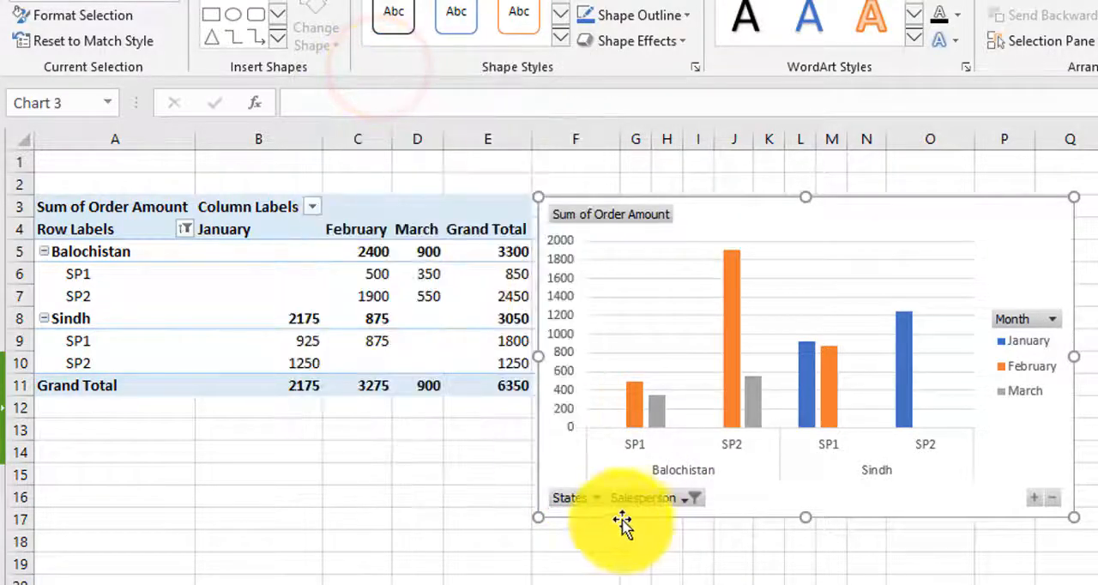
click(599, 499)
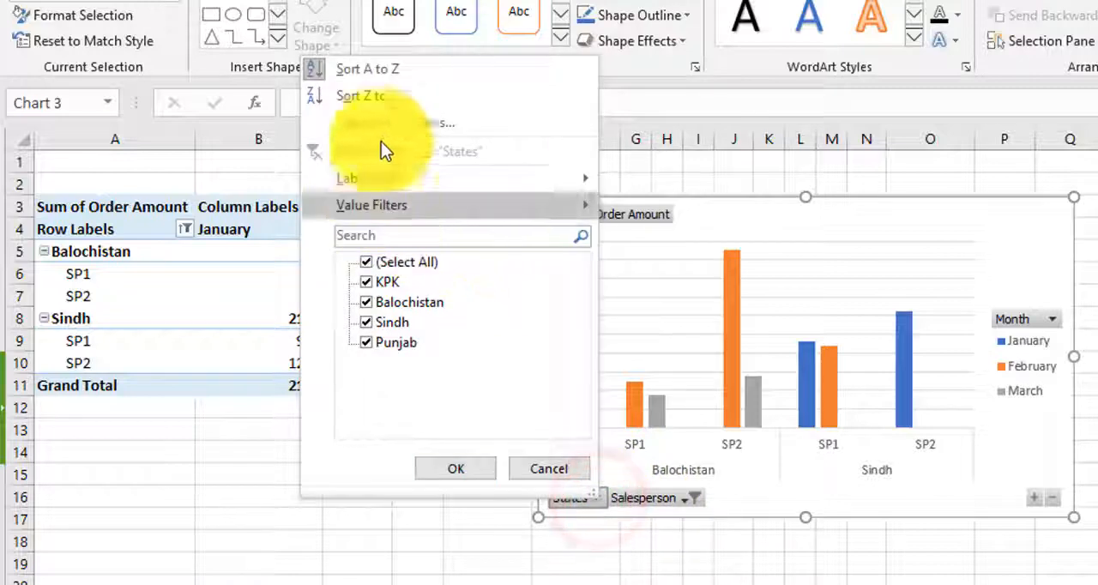
click(388, 99)
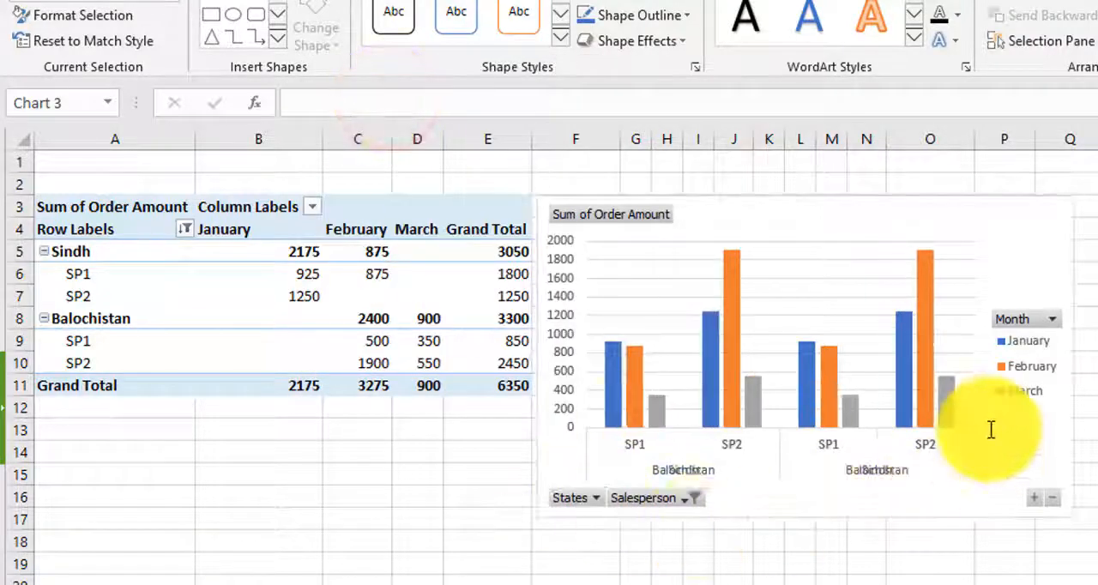